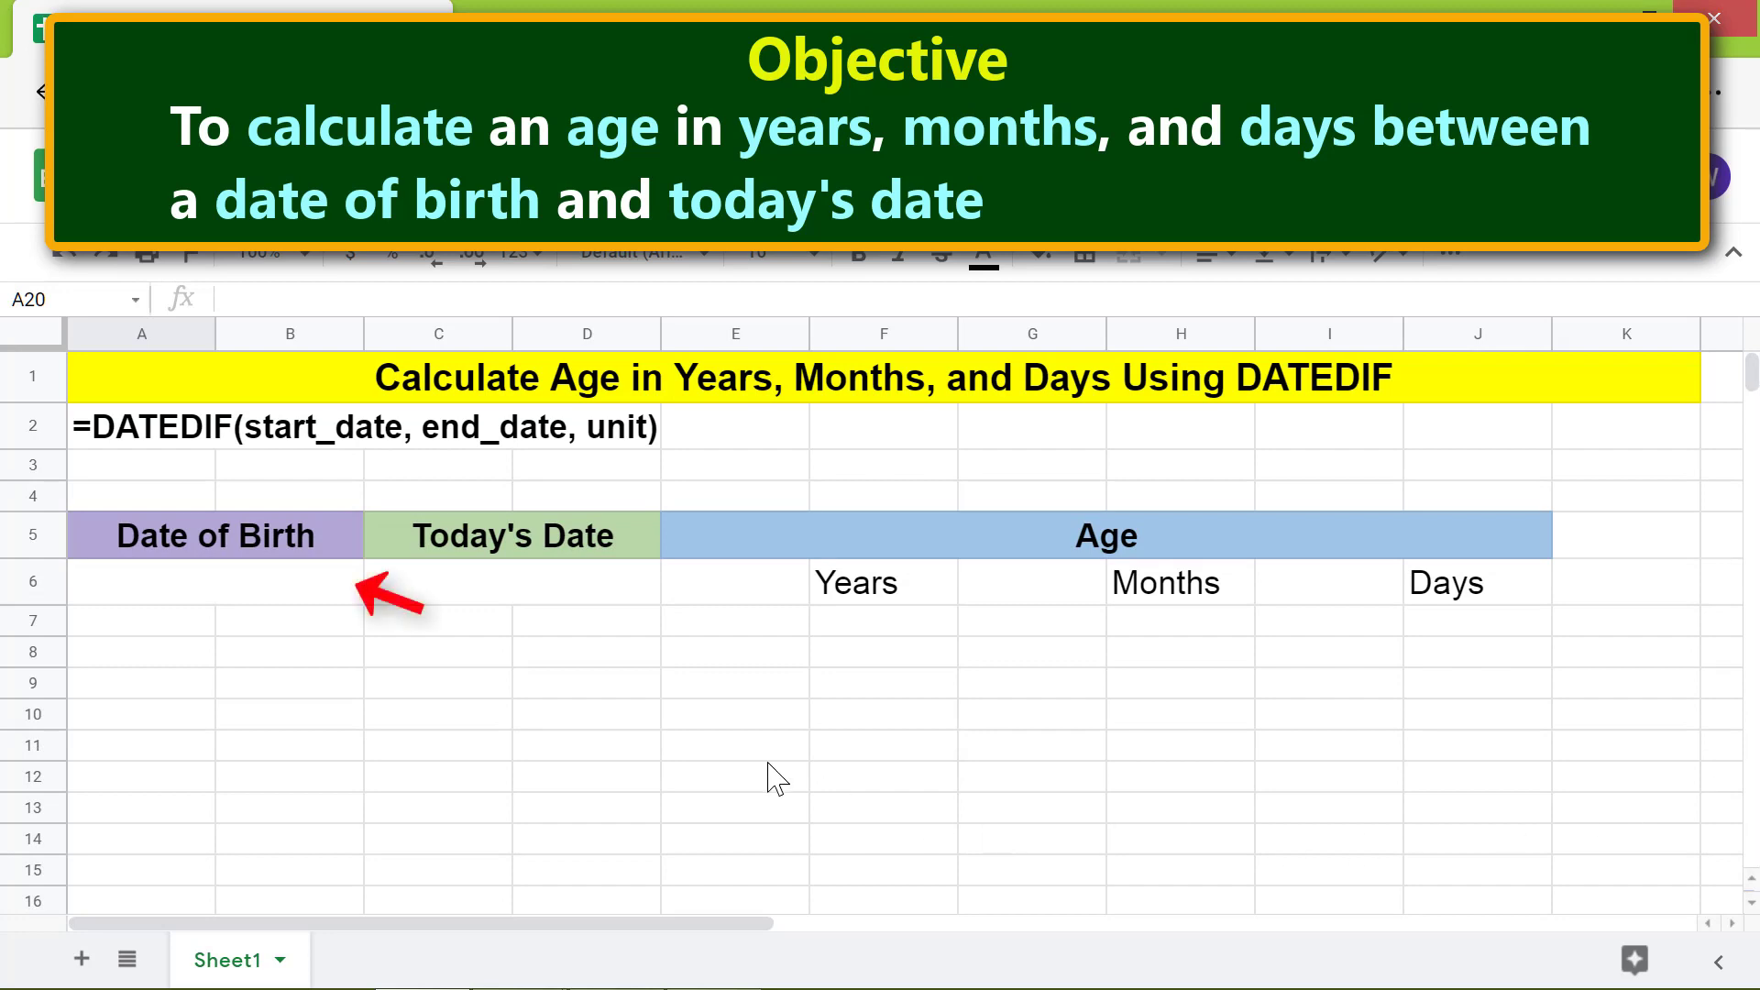
- Enter the birth date 05/07/1990 in the Date of Birth cell A6
left_click(314, 597)
type("05/07/1990")
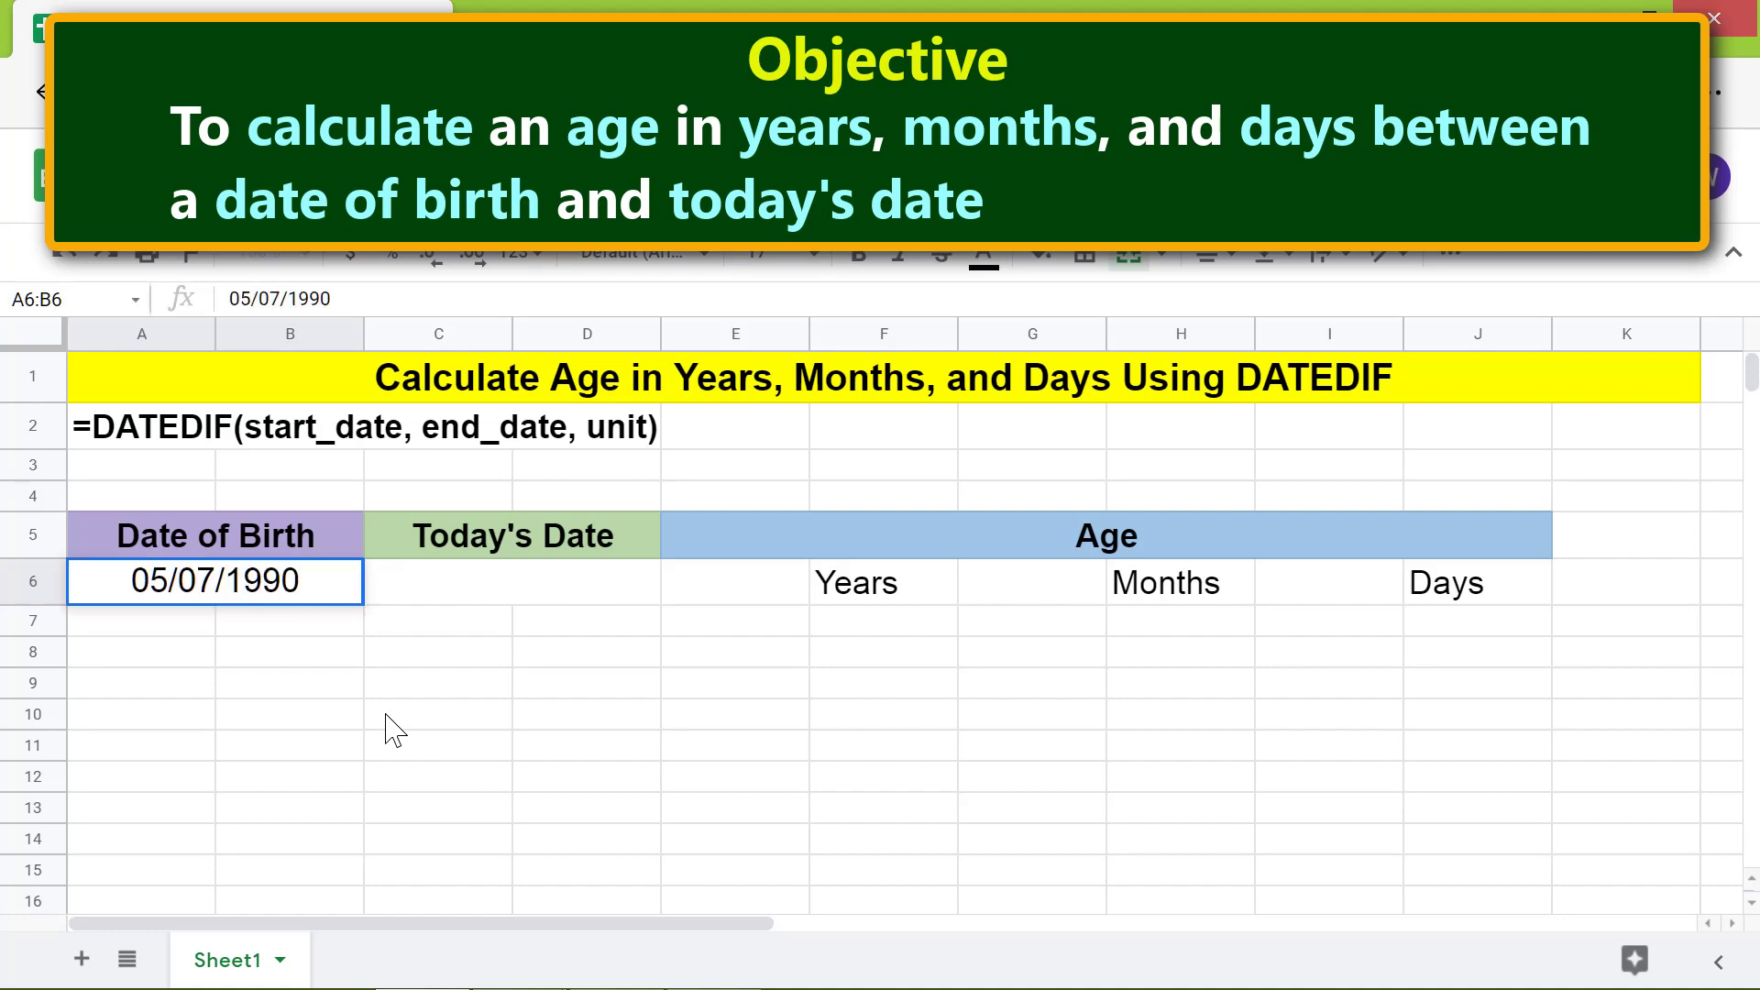
key("Return")
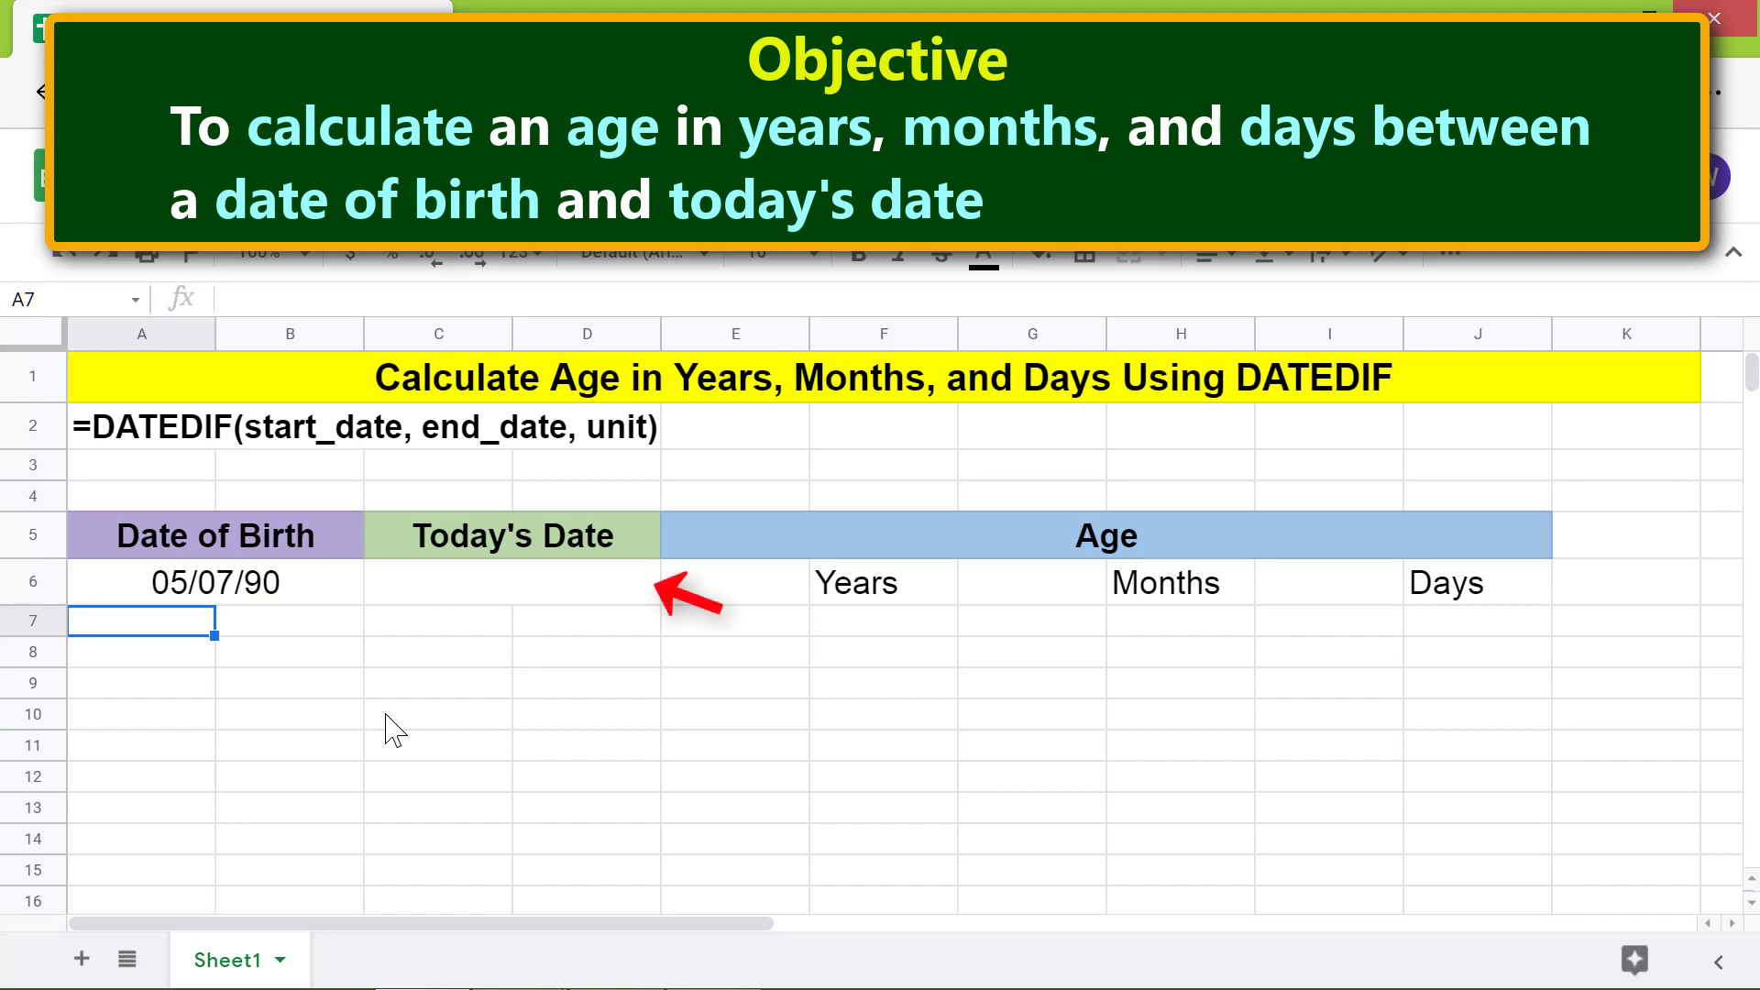
left_click(451, 594)
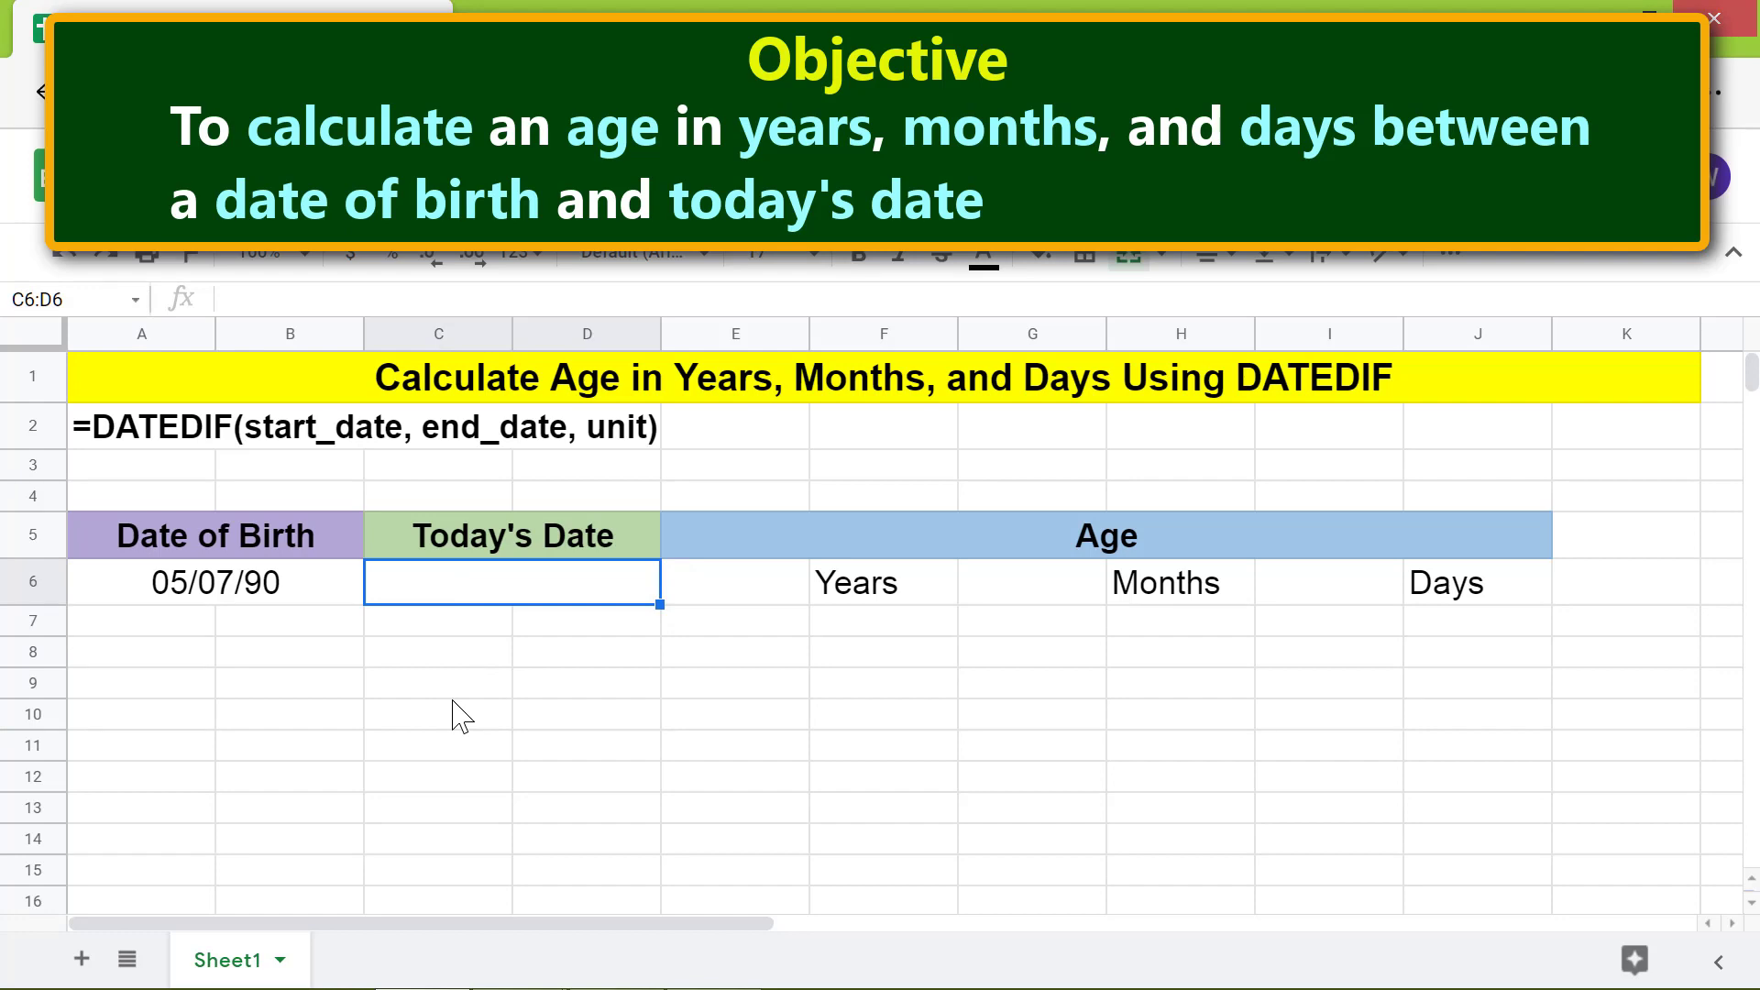
- Put the =TODAY() formula in C6 so it shows 4/21/2021
type("=tod")
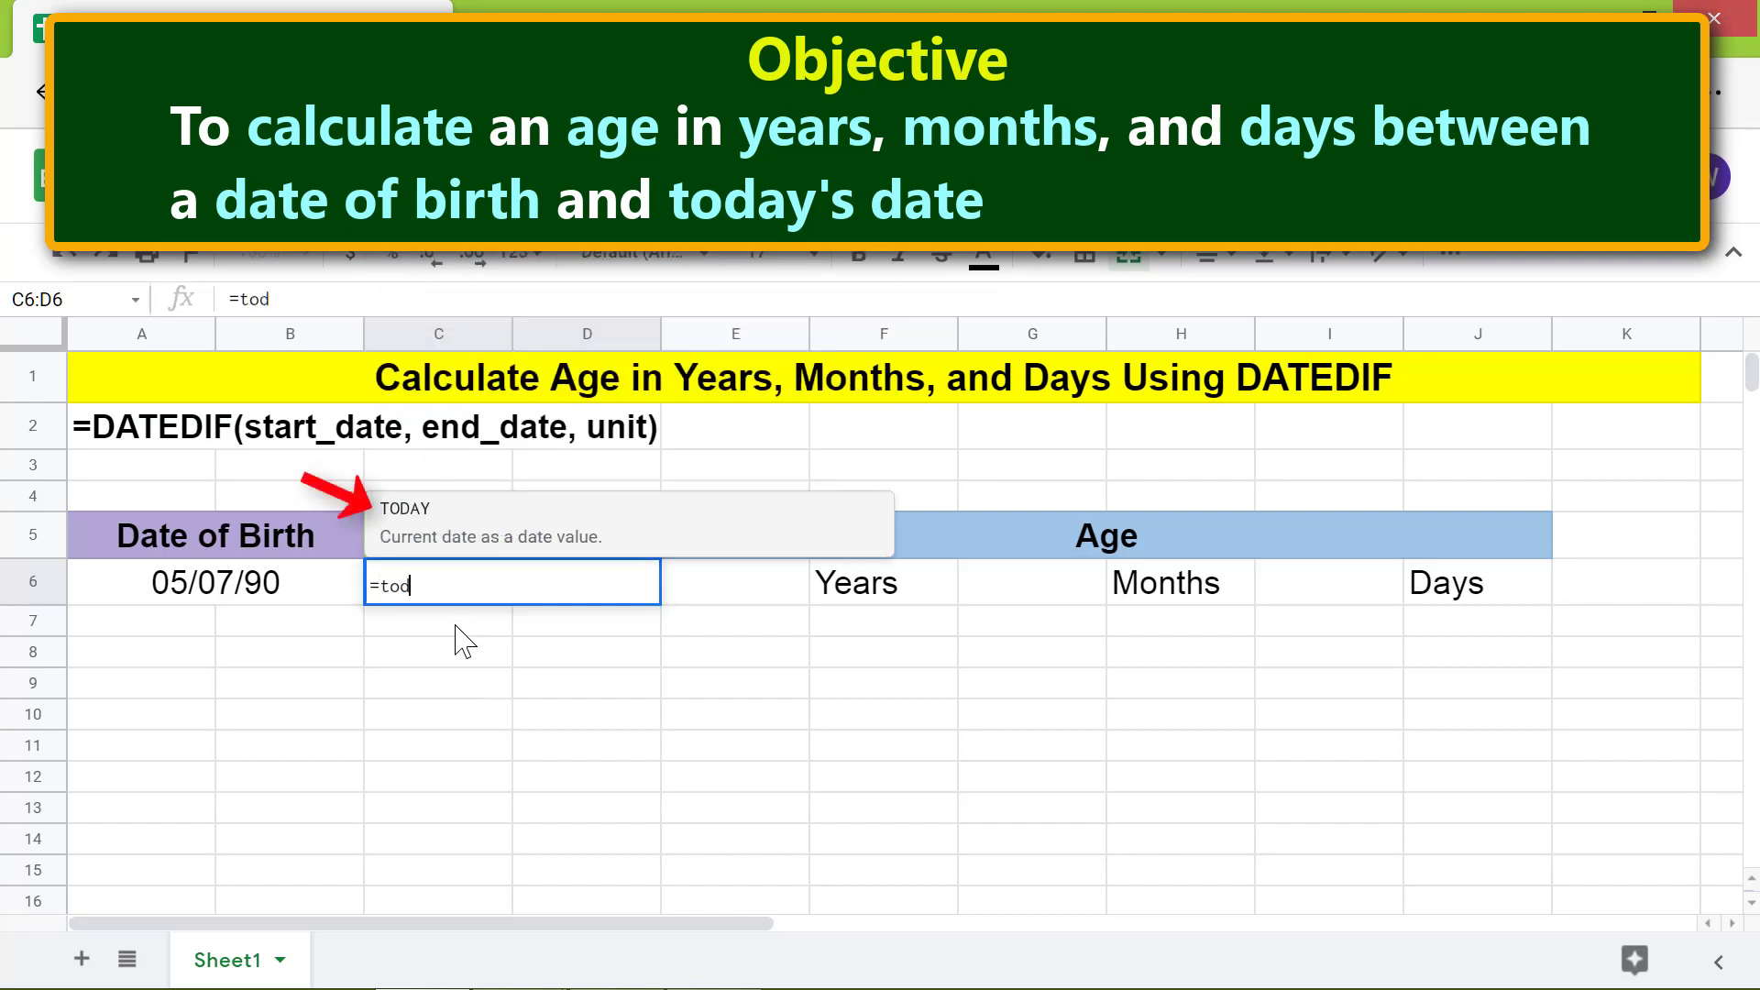
left_click(447, 509)
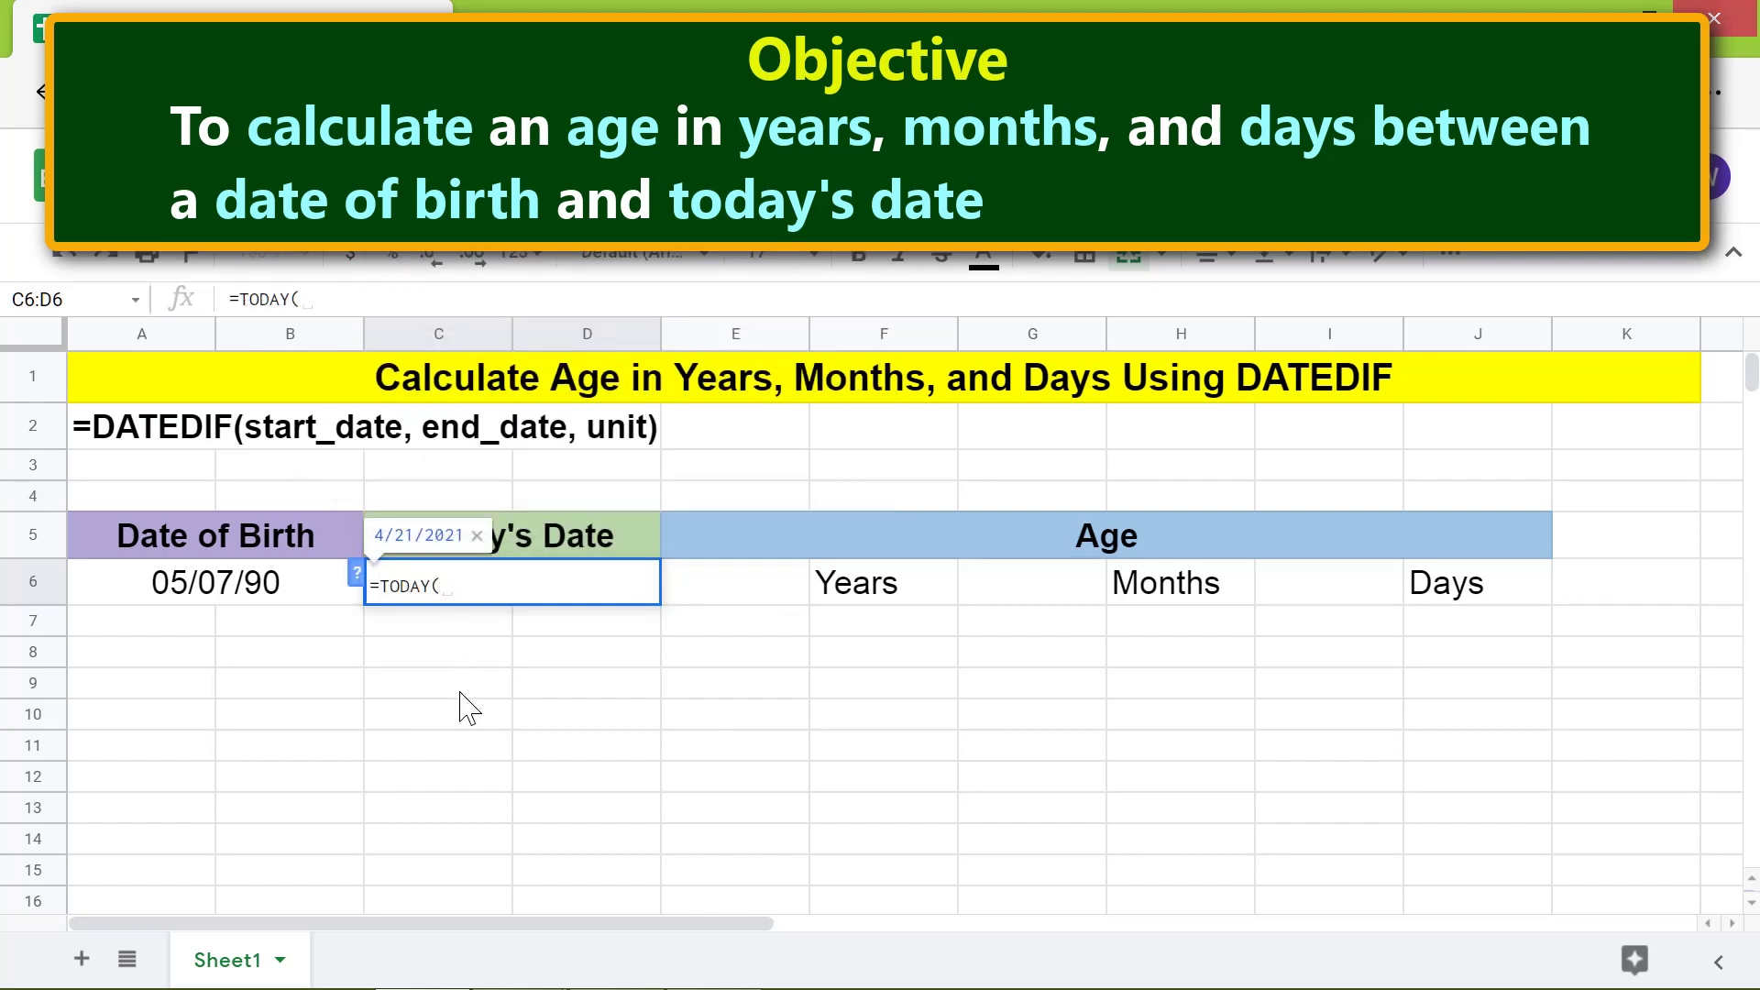
key("Return")
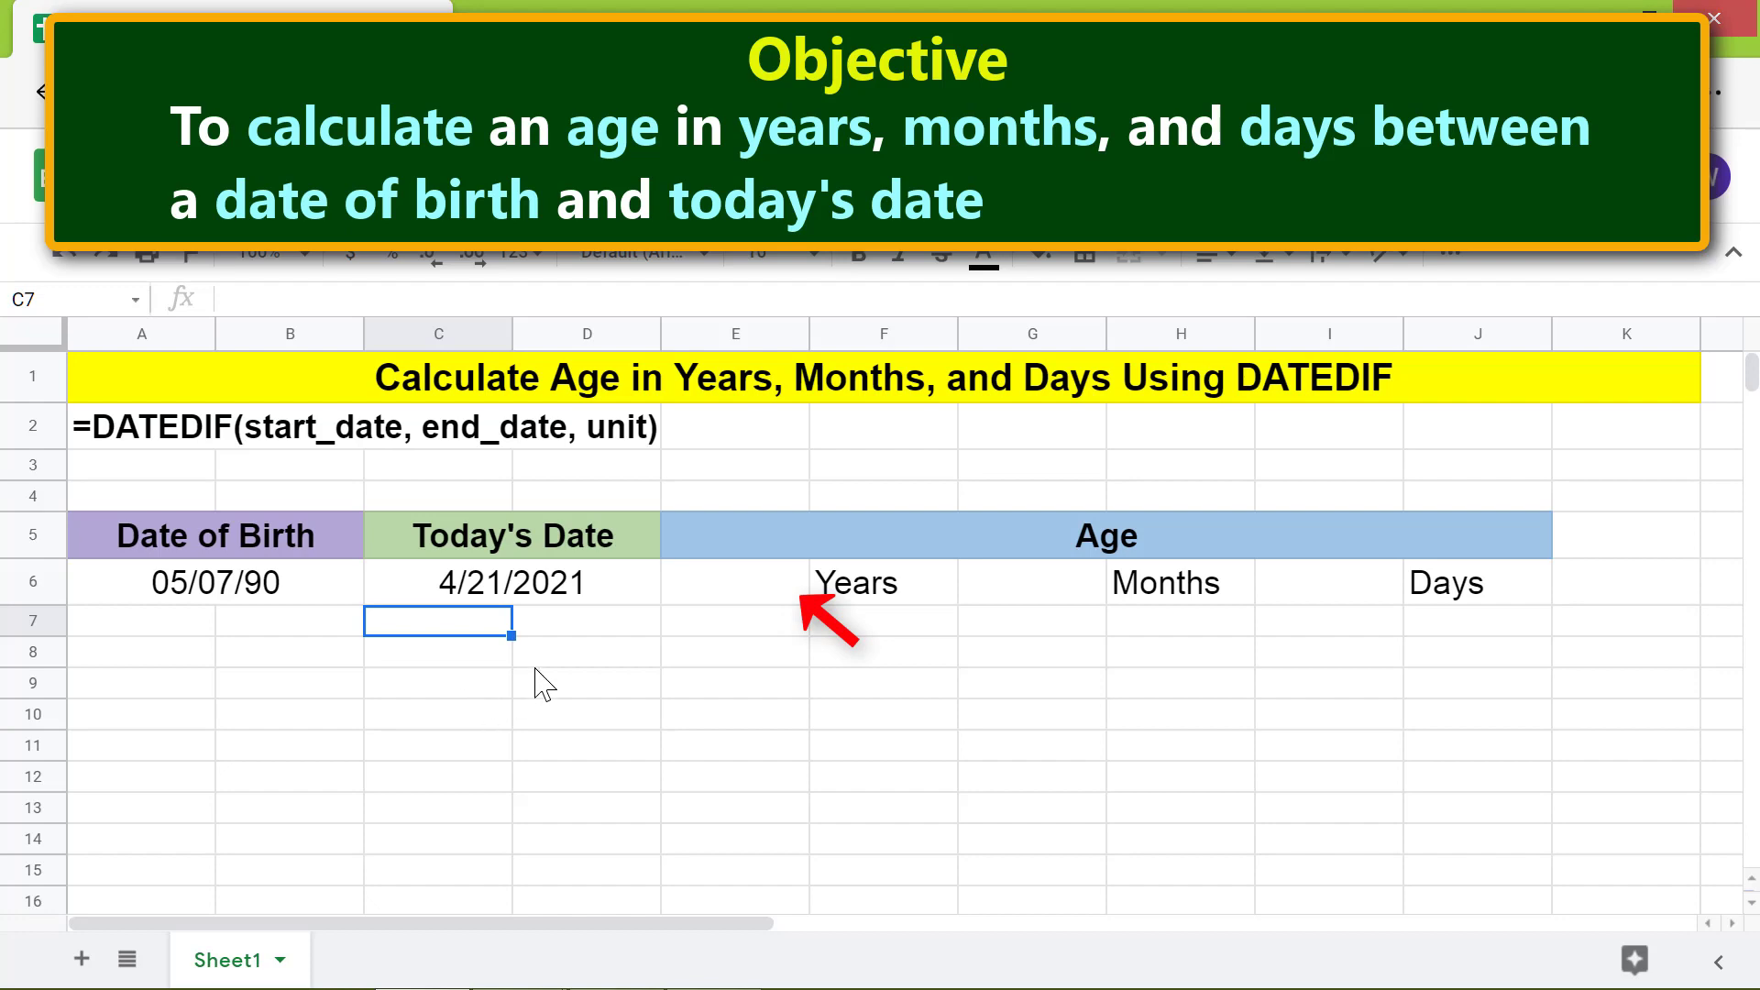
left_click(693, 596)
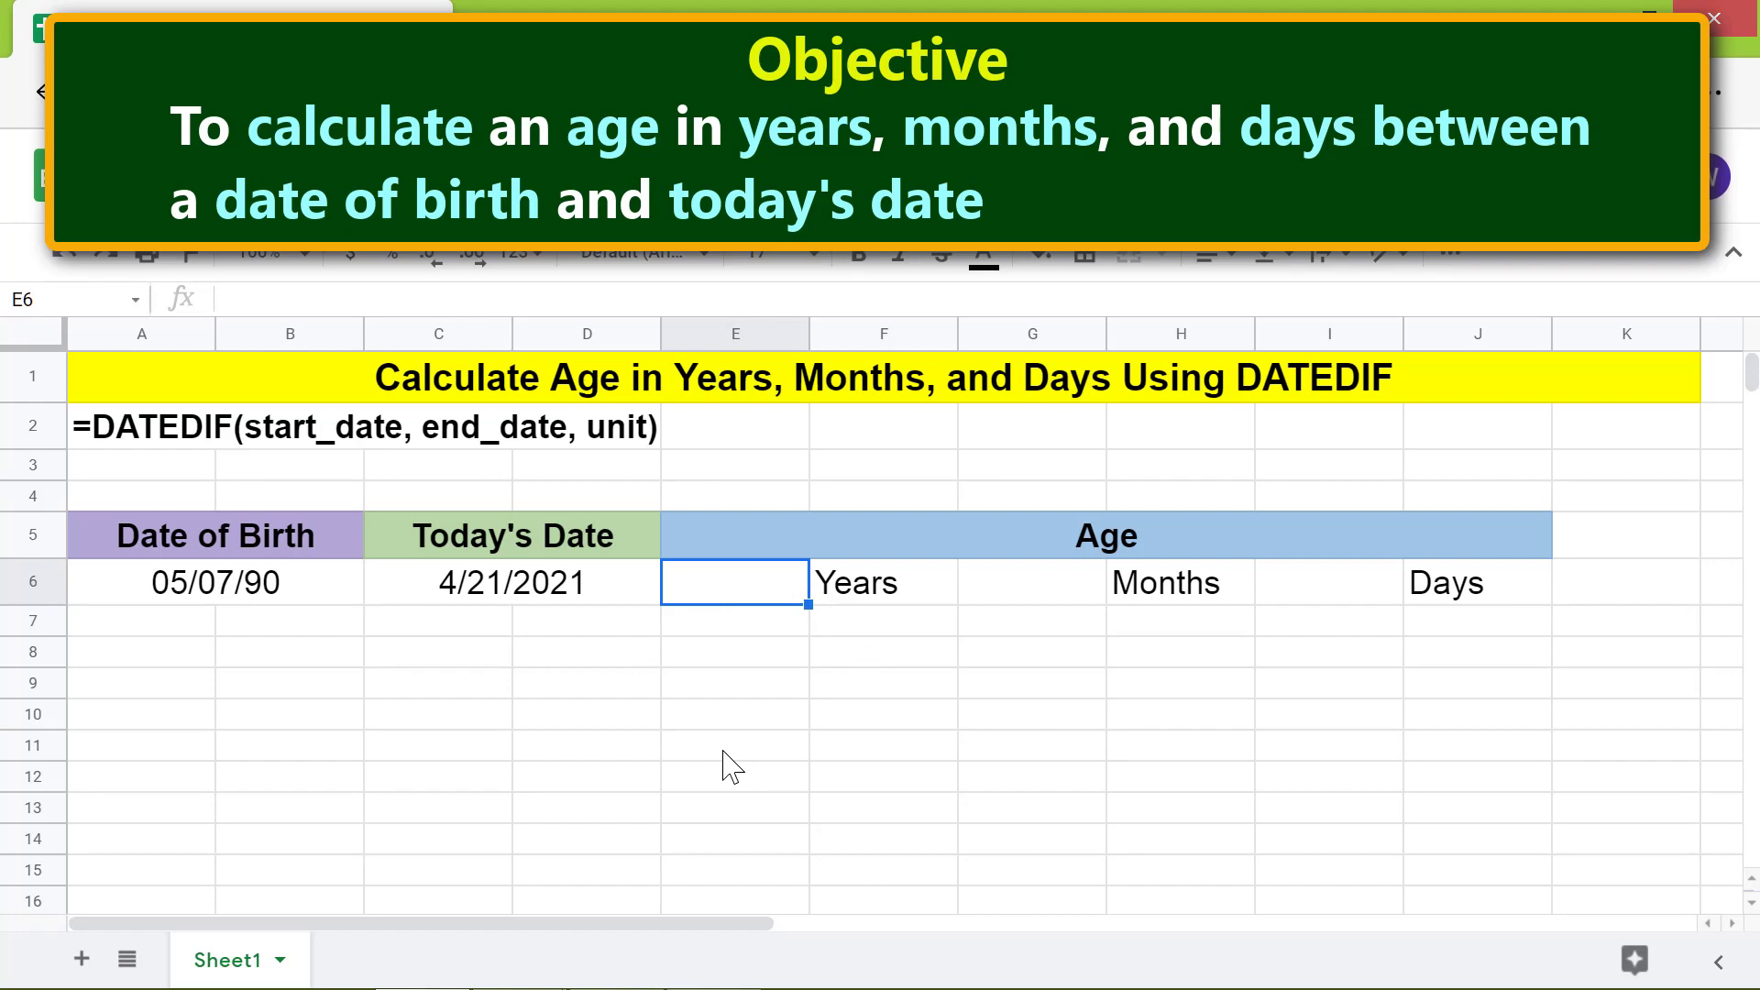
- Enter =DATEDIF(A6,C6,"y") in E6 to get an age of 30 years
type("=dat")
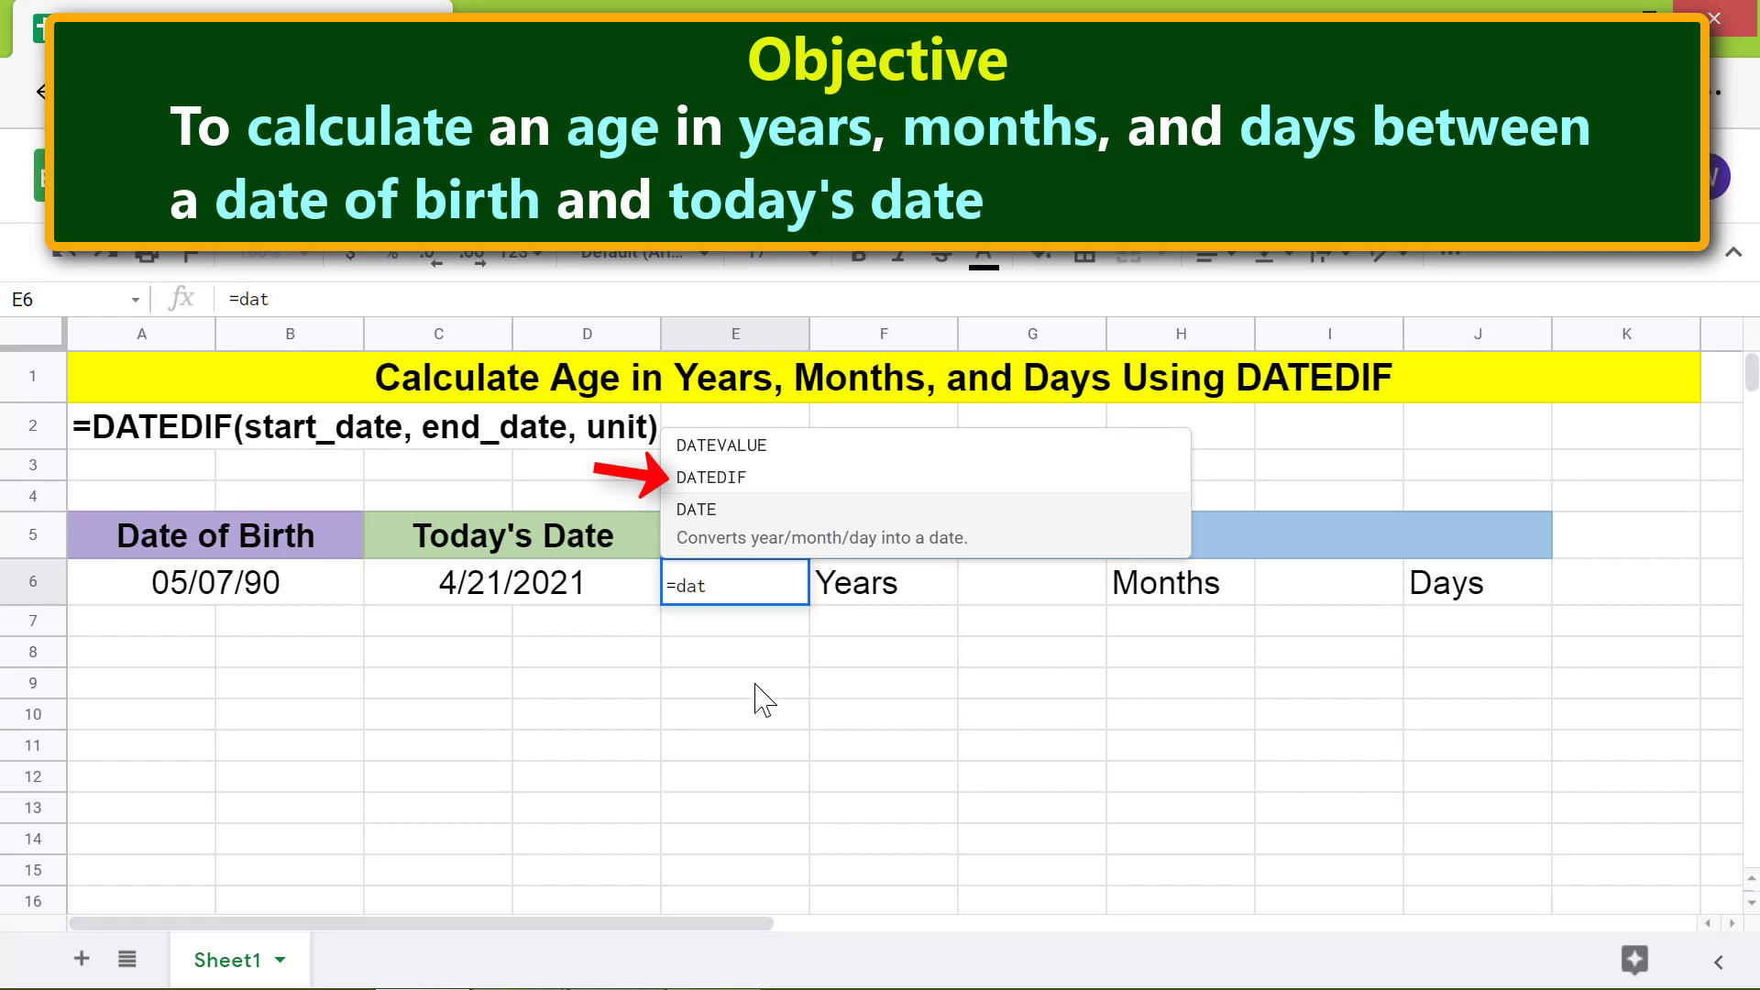
left_click(769, 486)
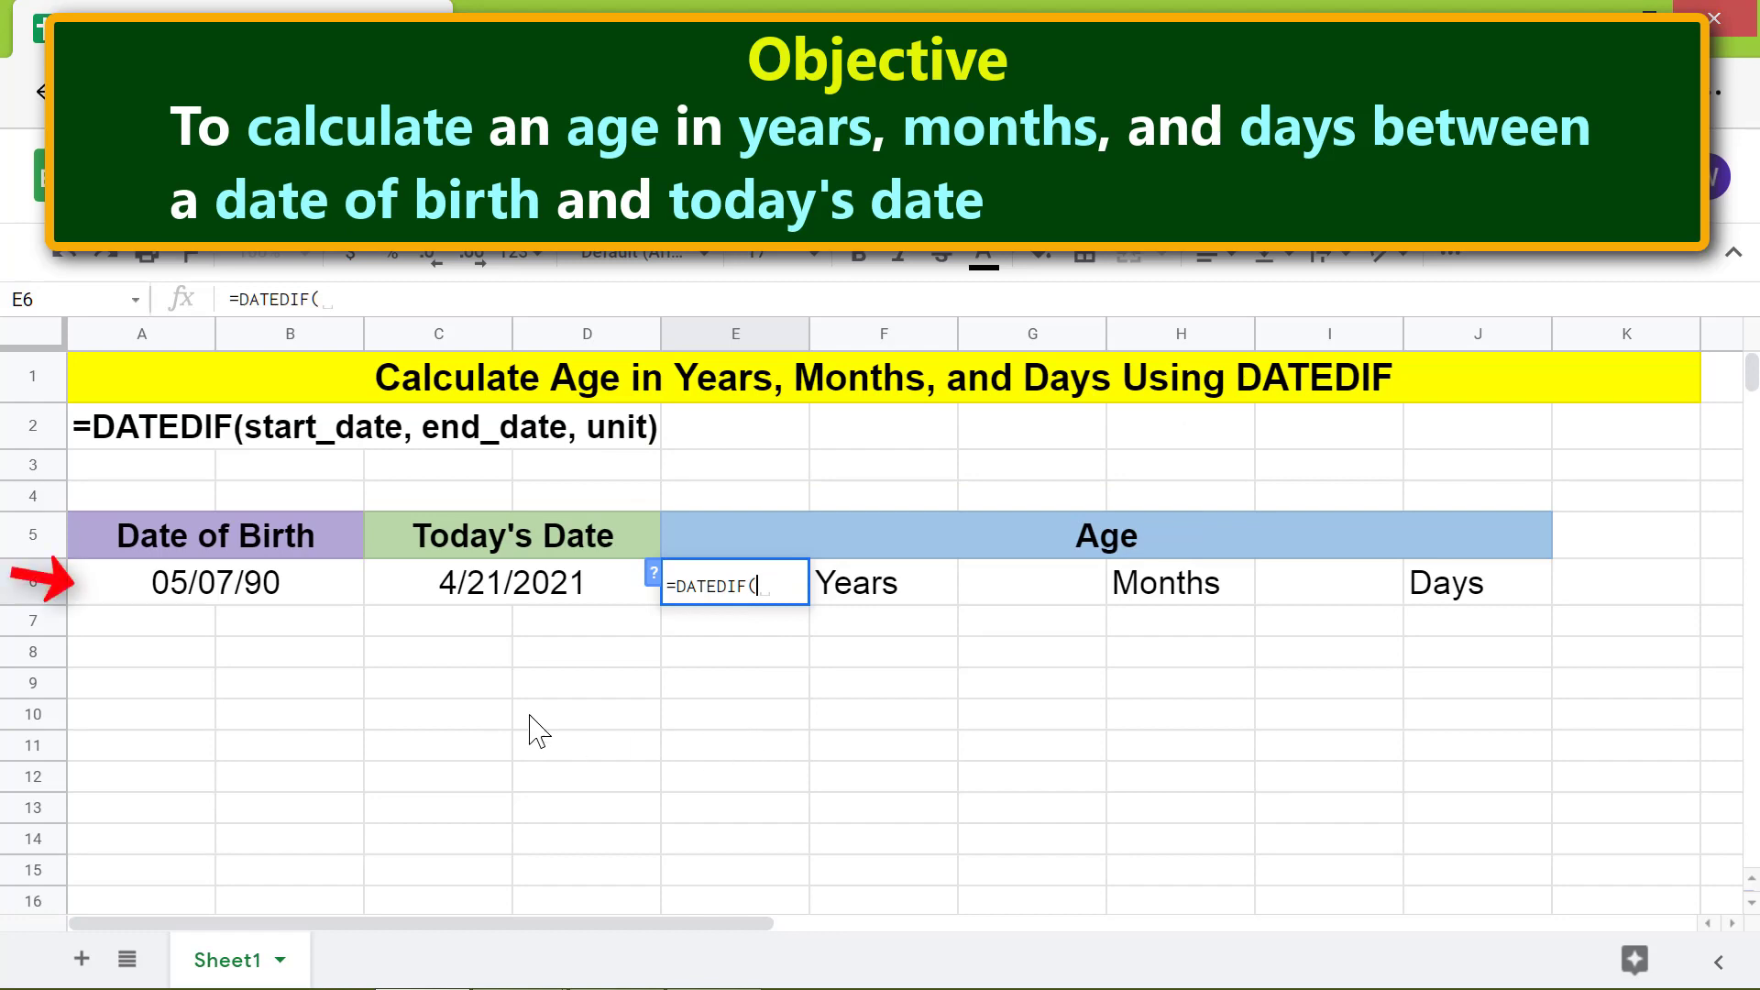
left_click(334, 601)
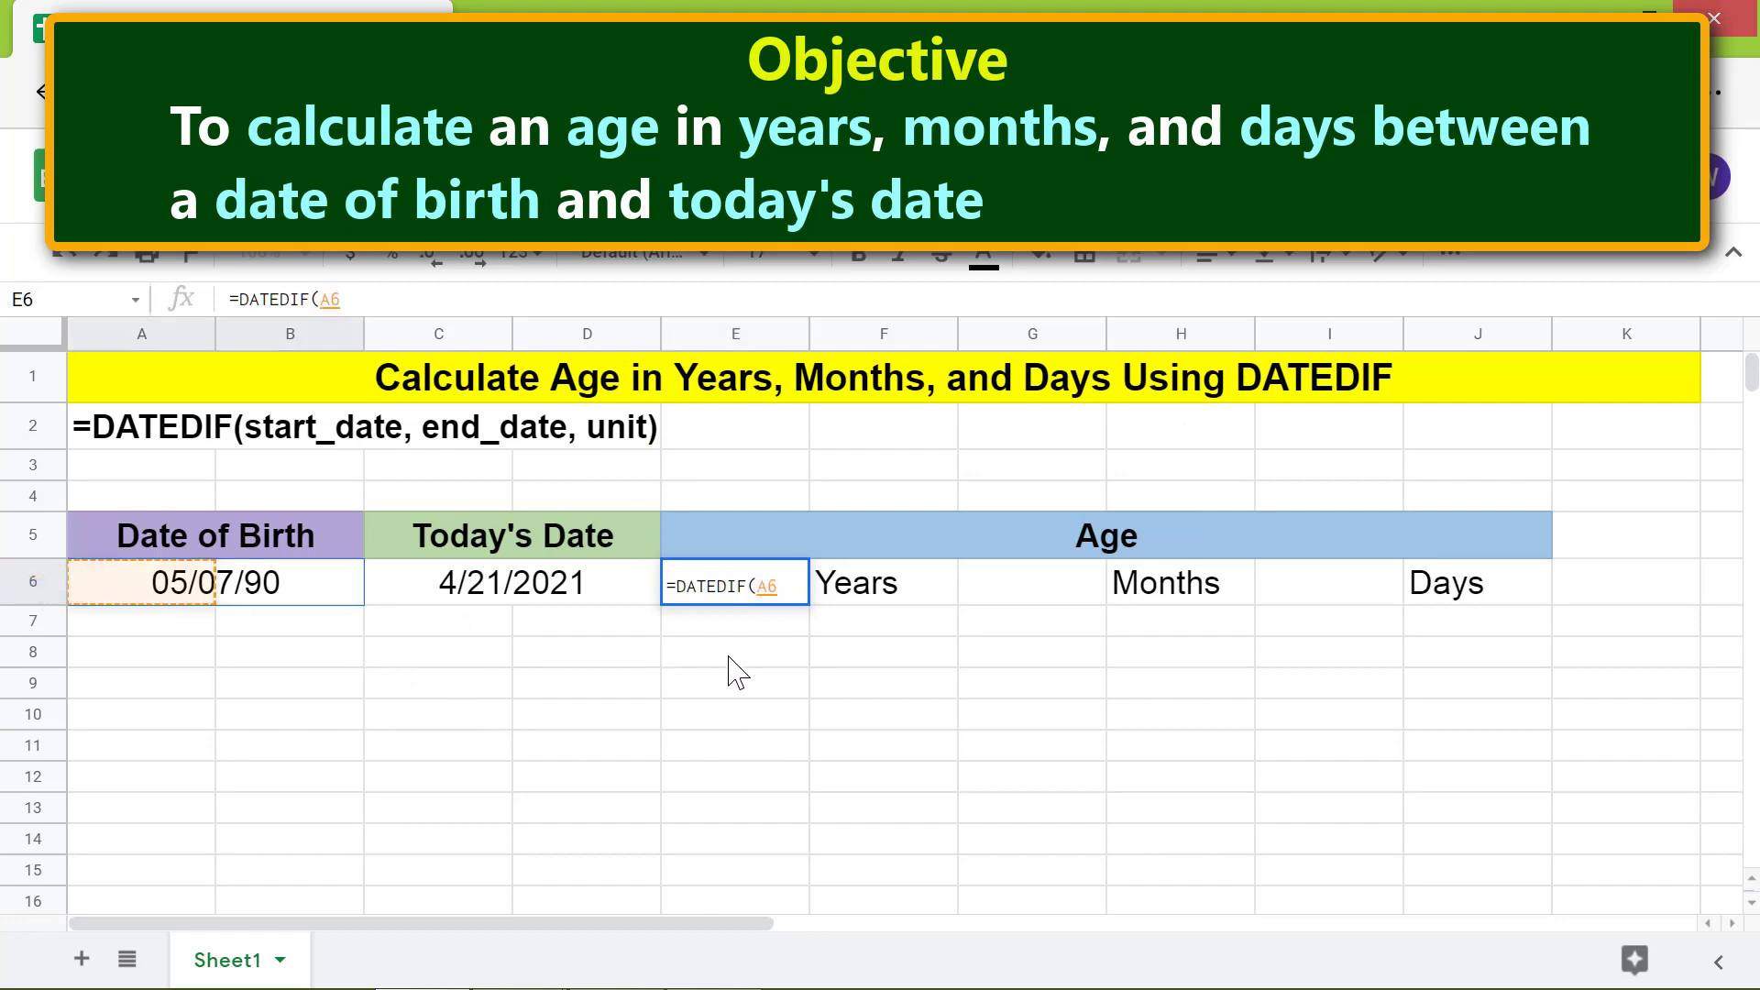
type(",")
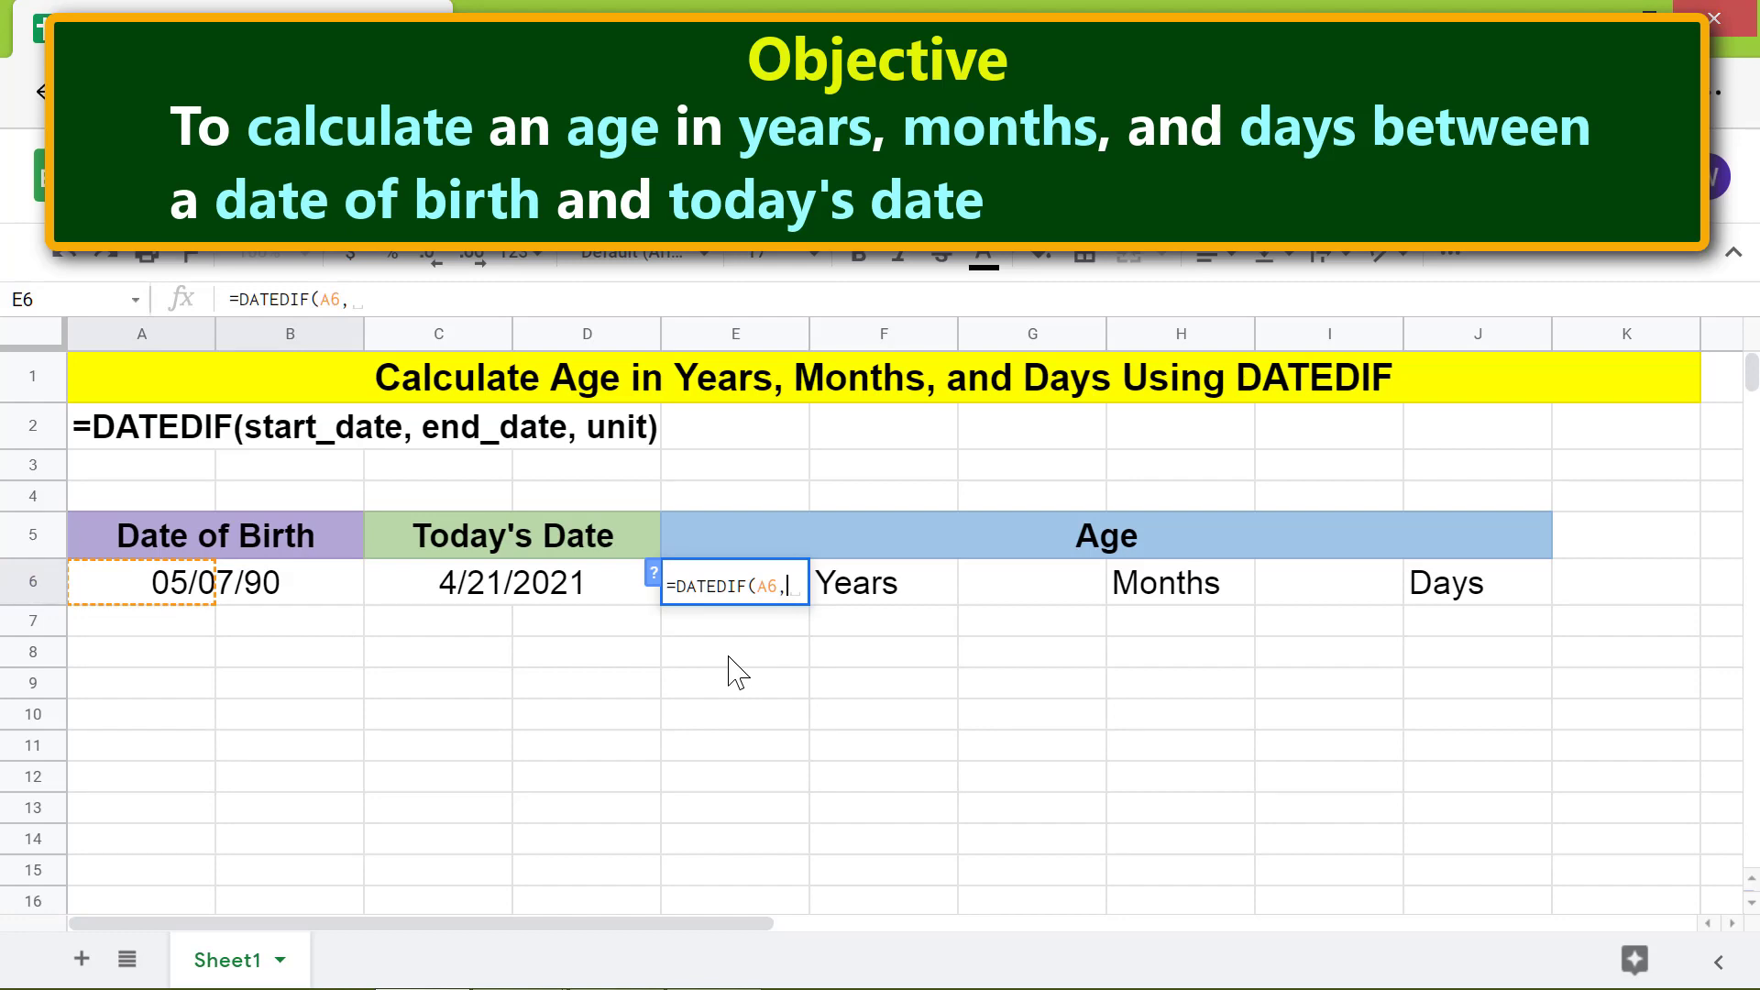
left_click(542, 589)
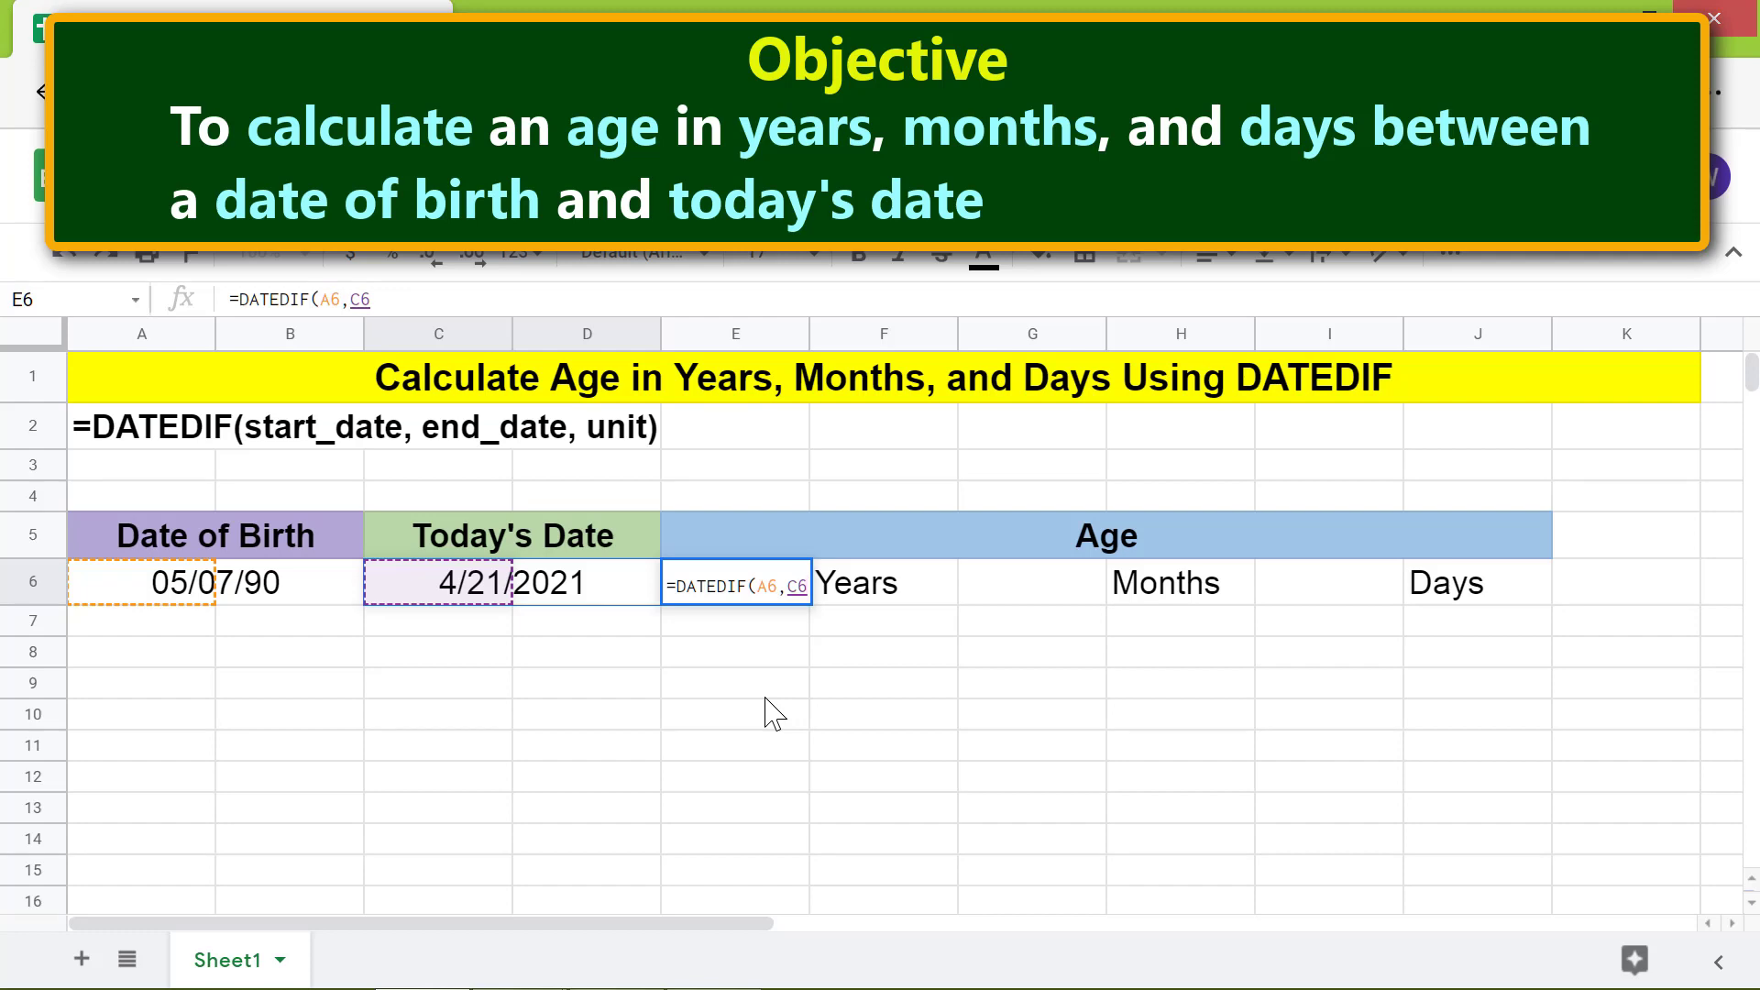
type(",")
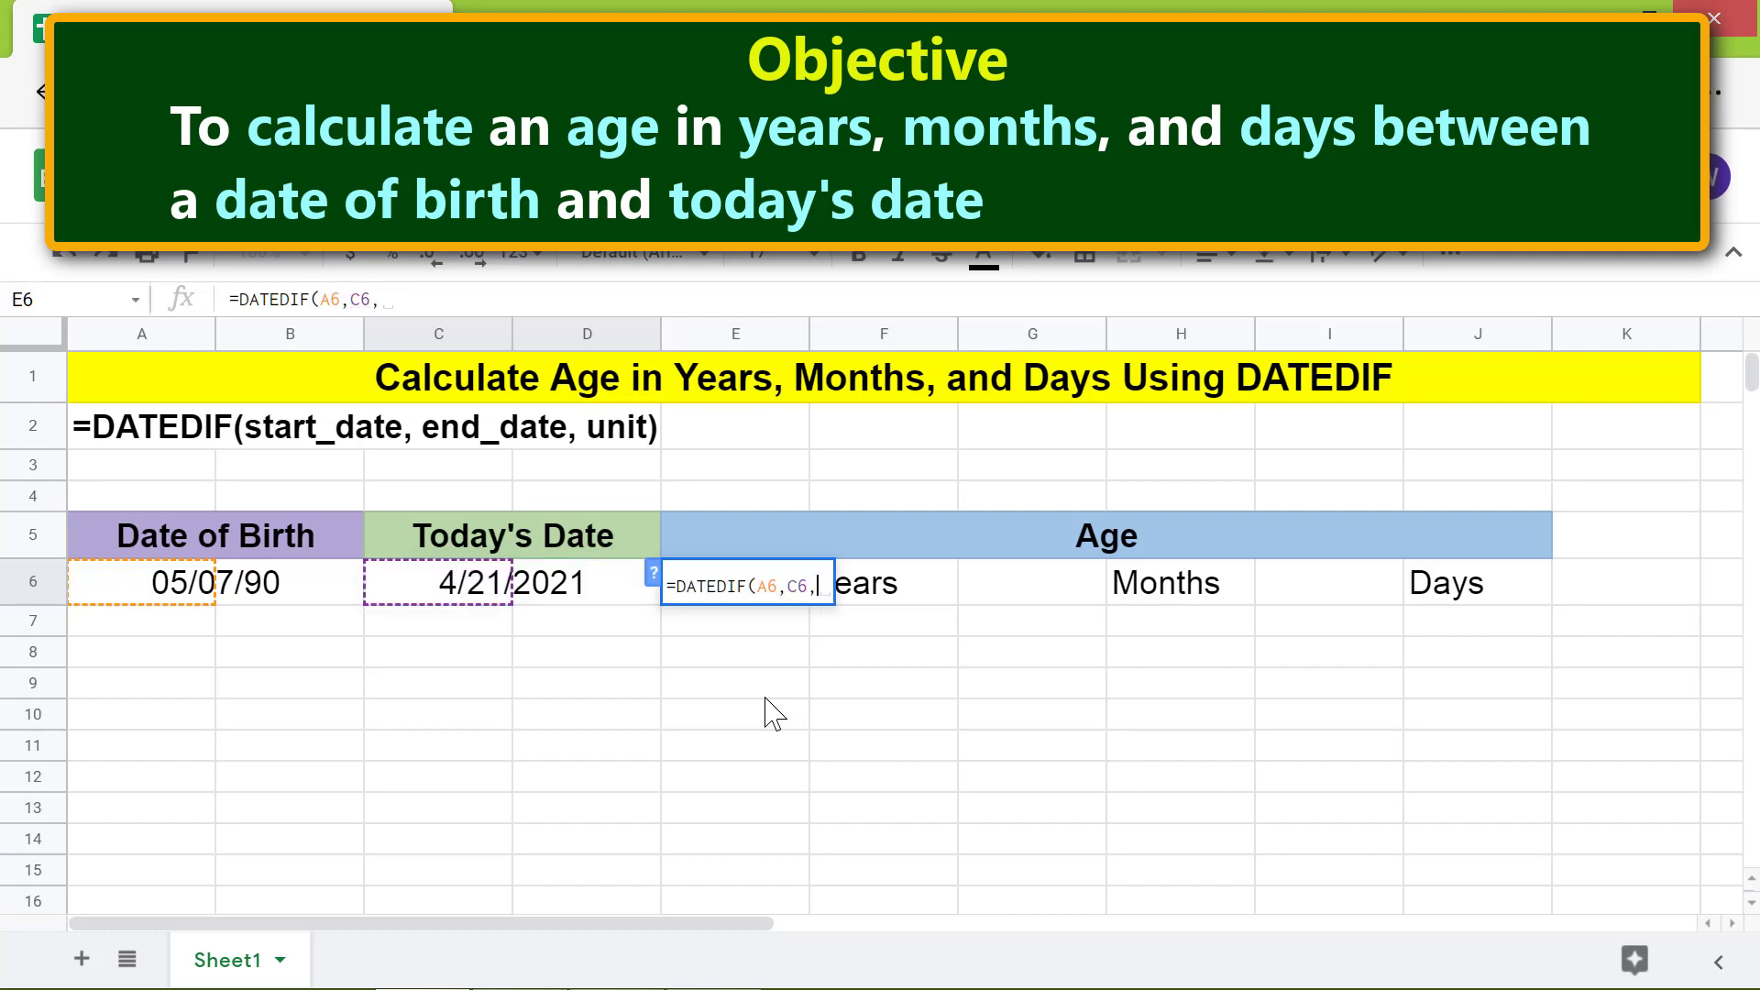
type("\"y\"")
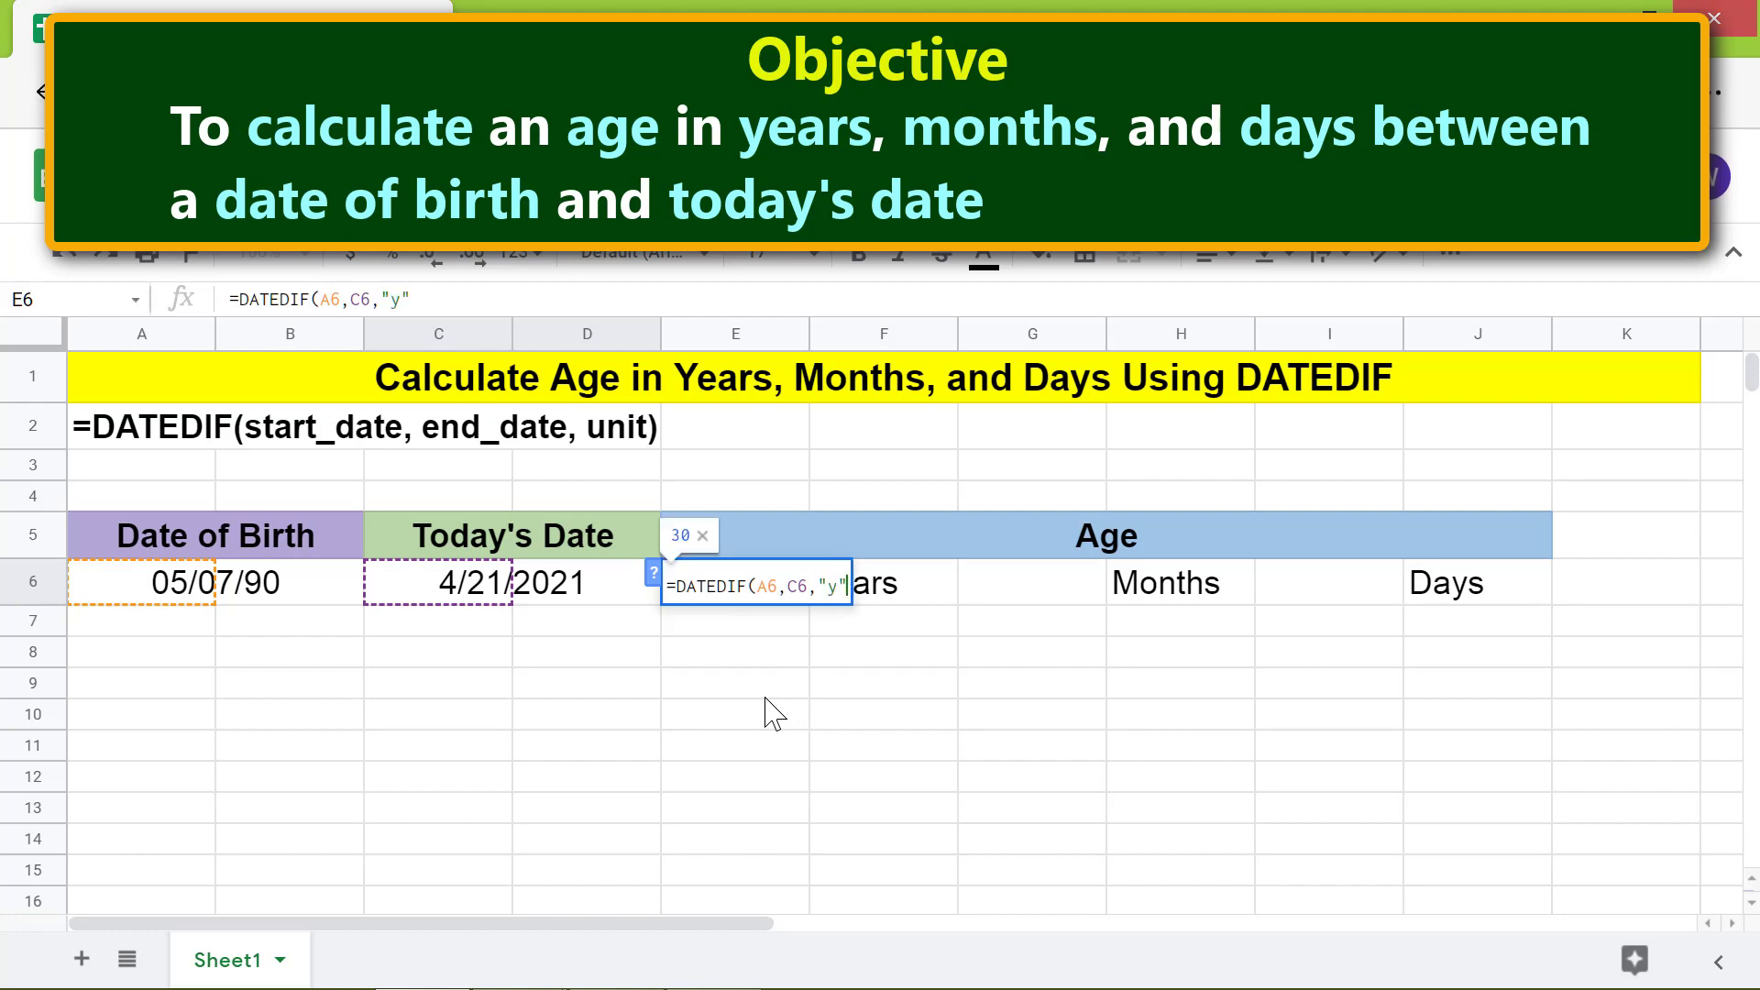
key("Return")
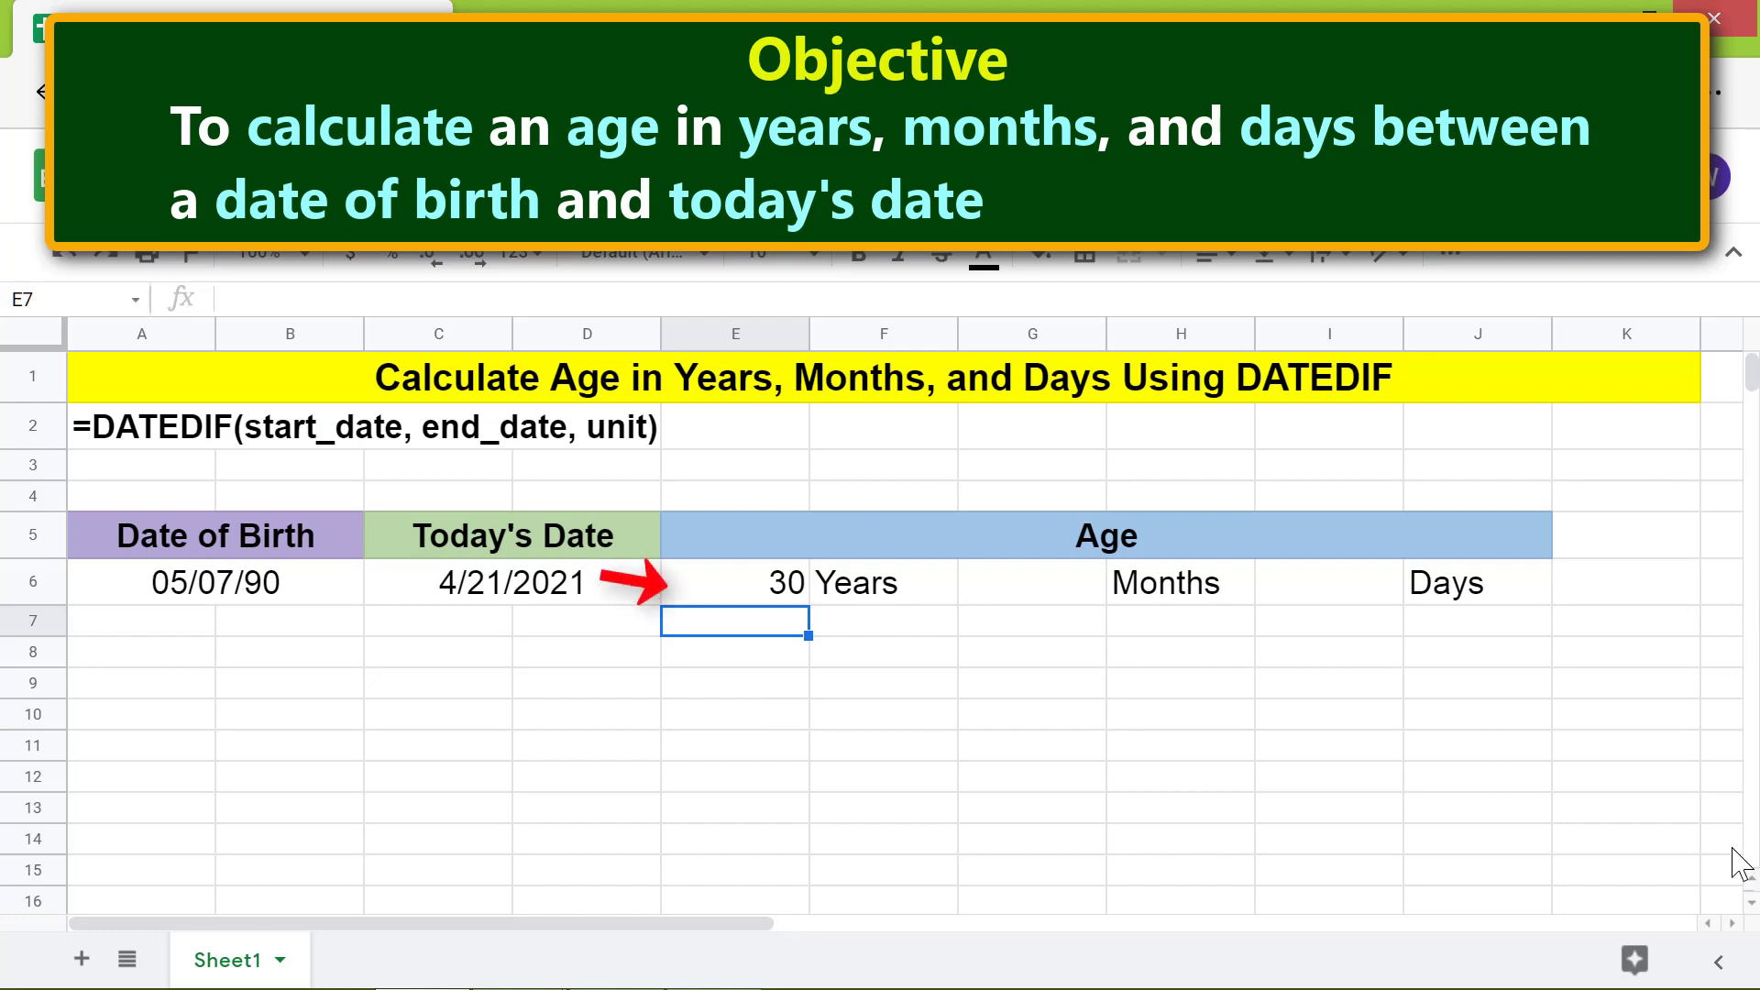
- Change the E6 formula to =DATEDIF($A$6,$C$6,"y") with absolute references
left_click(783, 585)
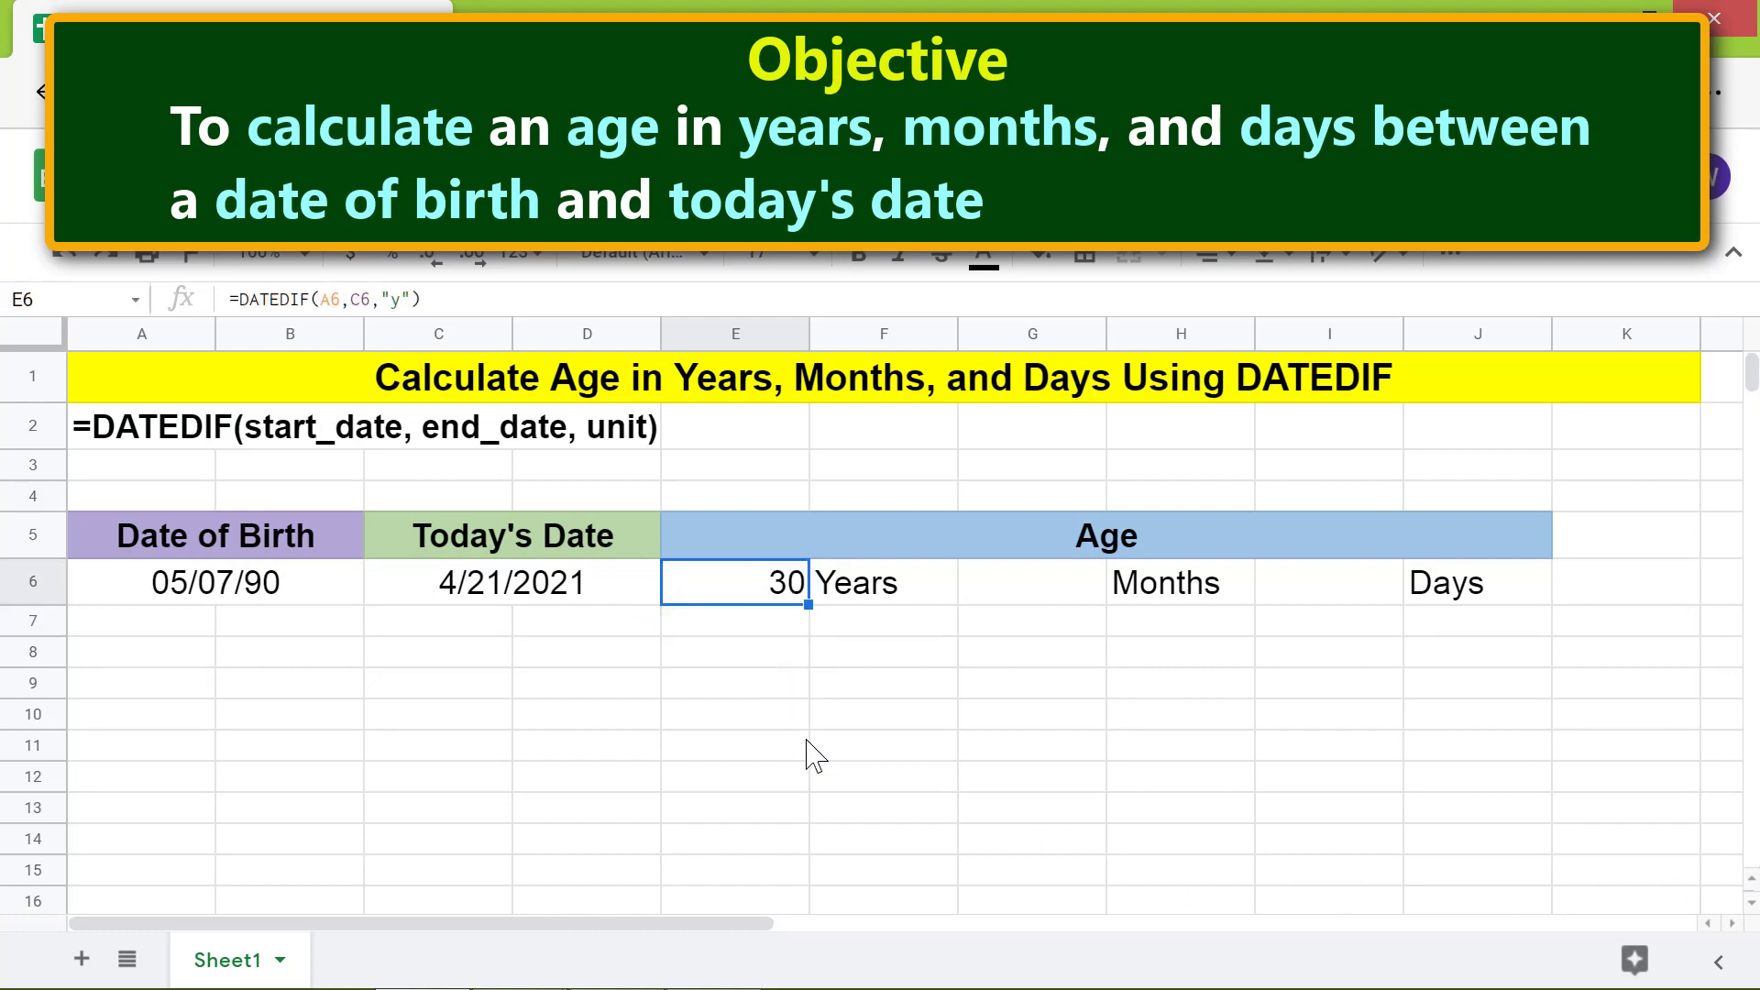
key("F2")
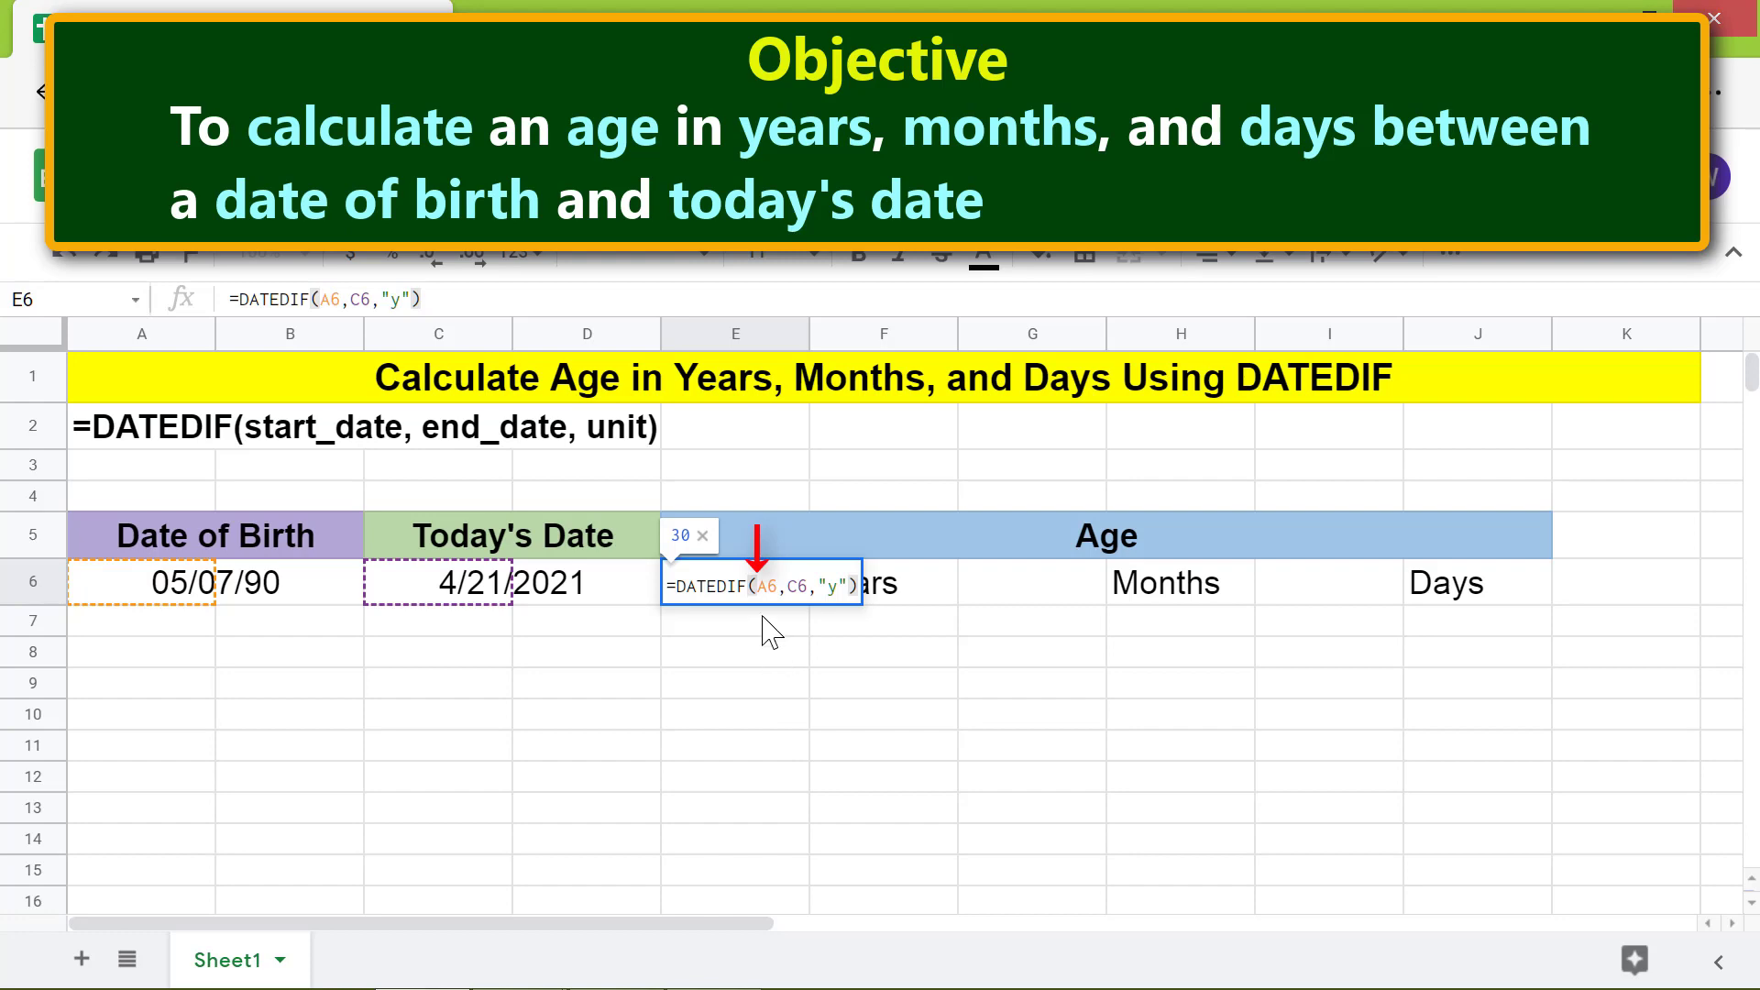
left_click(759, 584)
key("F4")
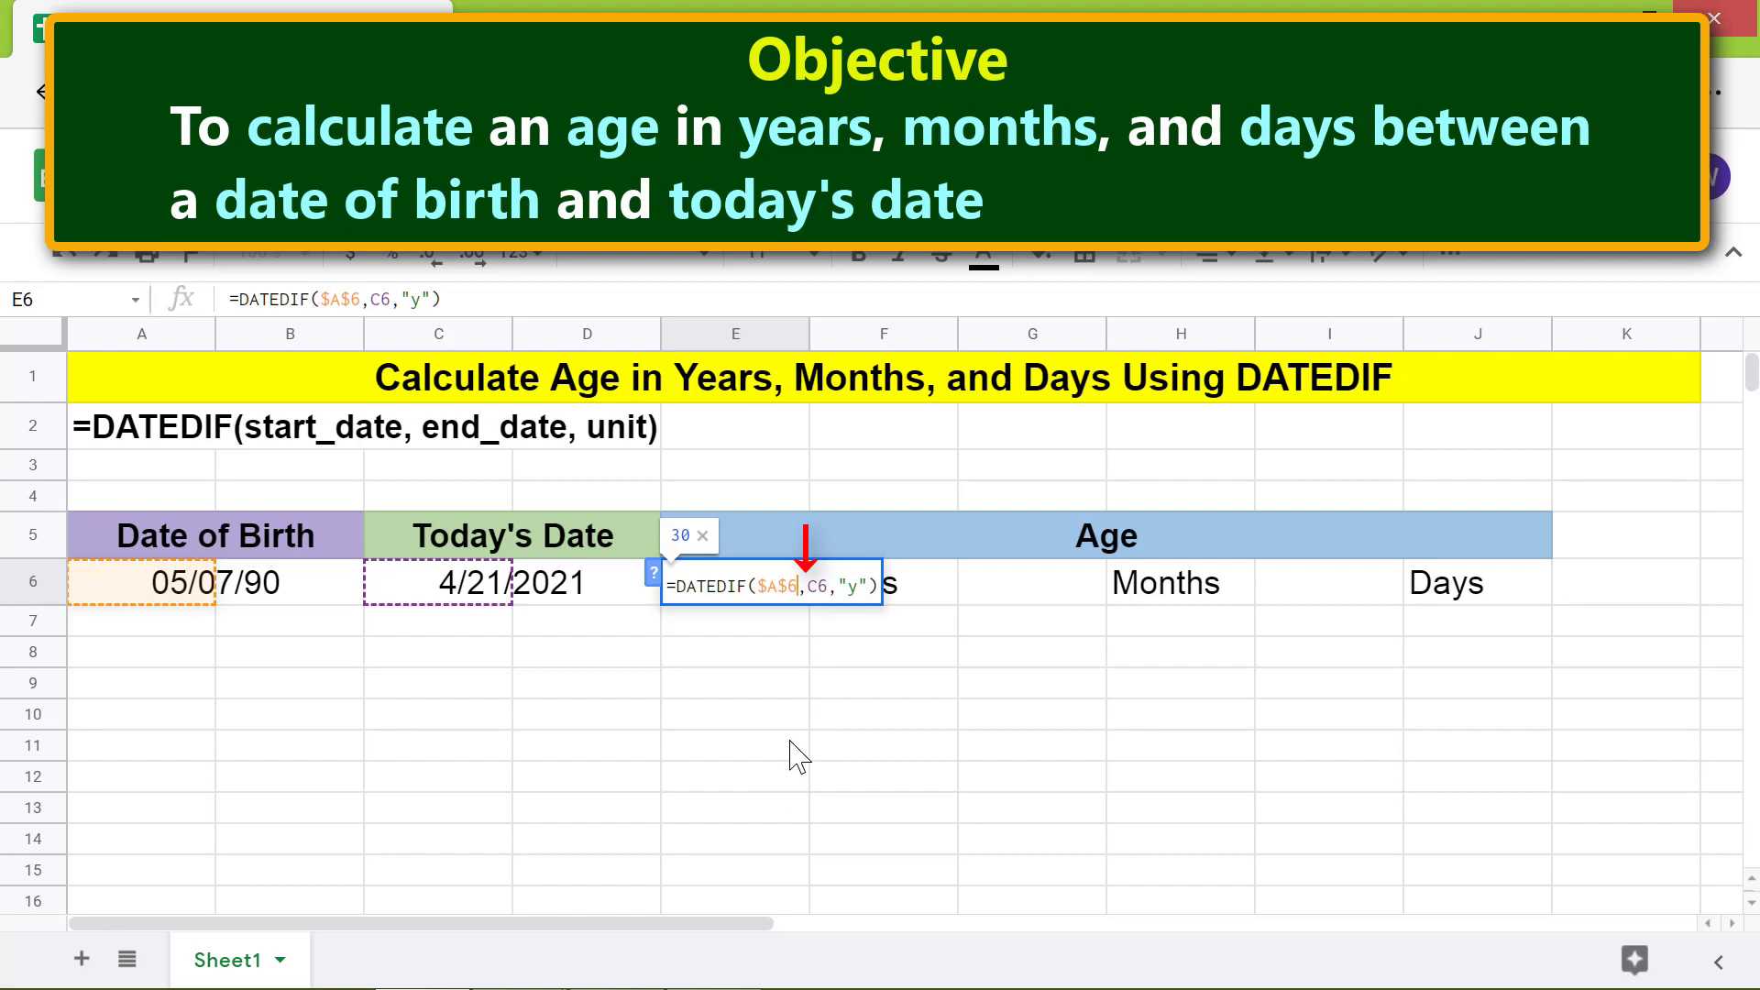
left_click(806, 584)
key("F4")
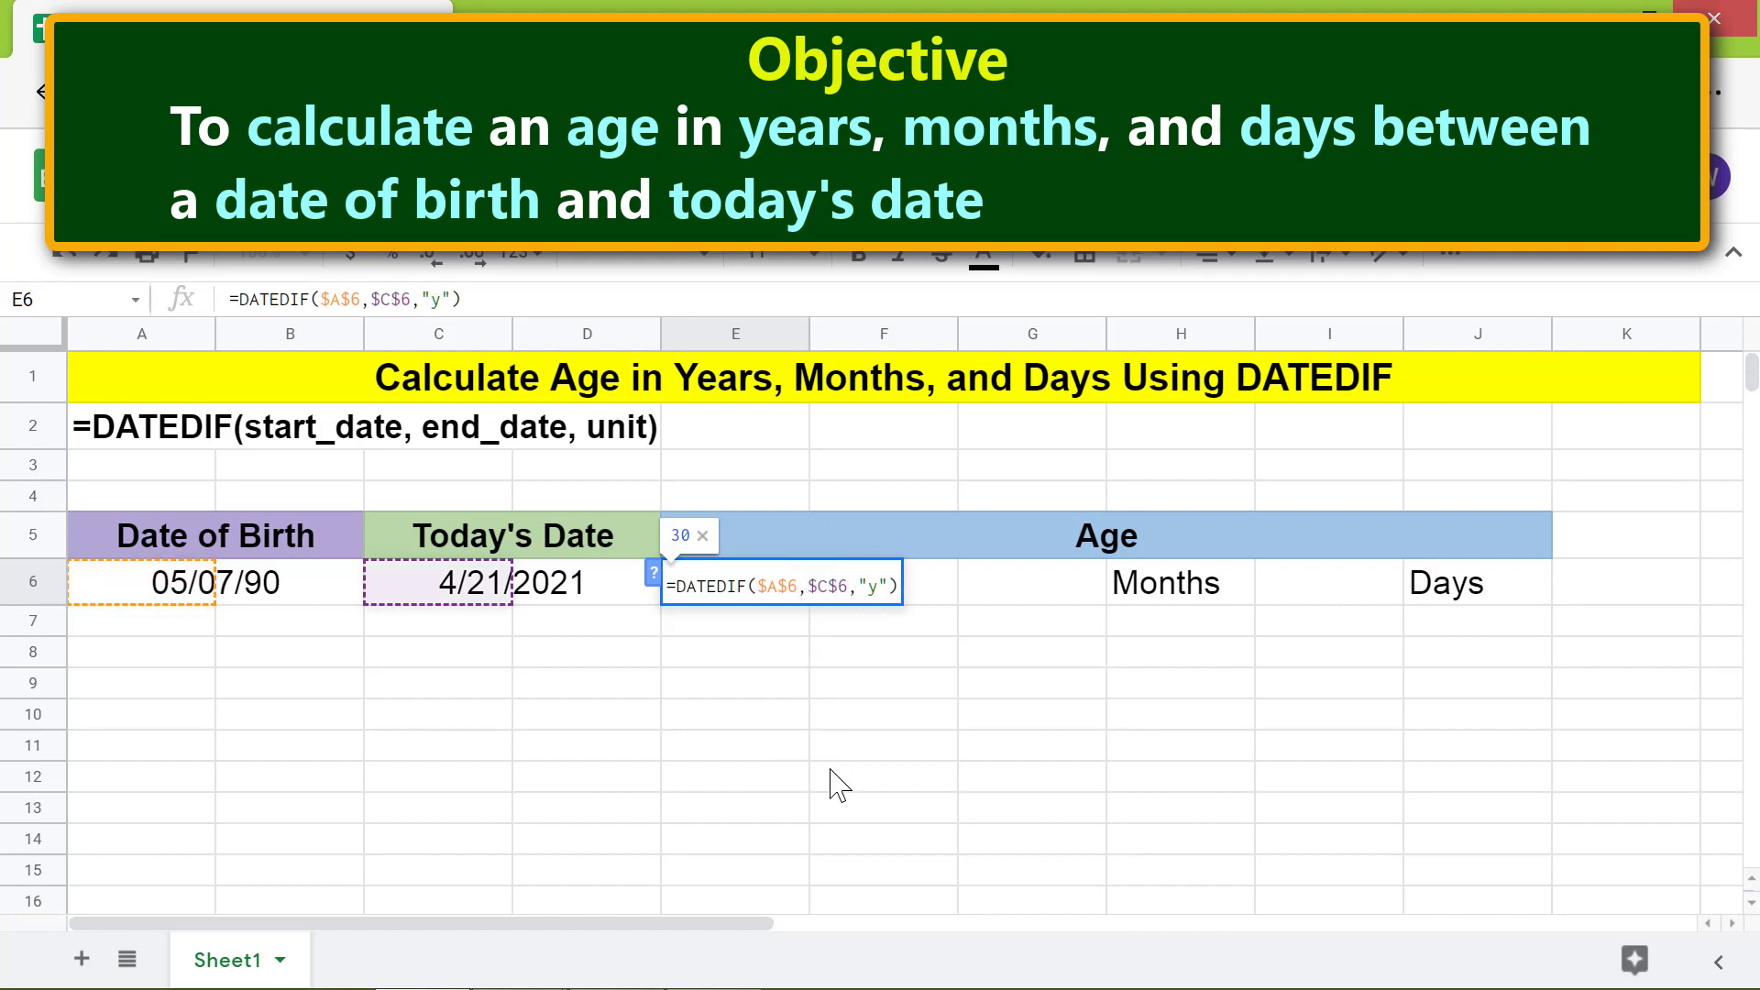
key("Return")
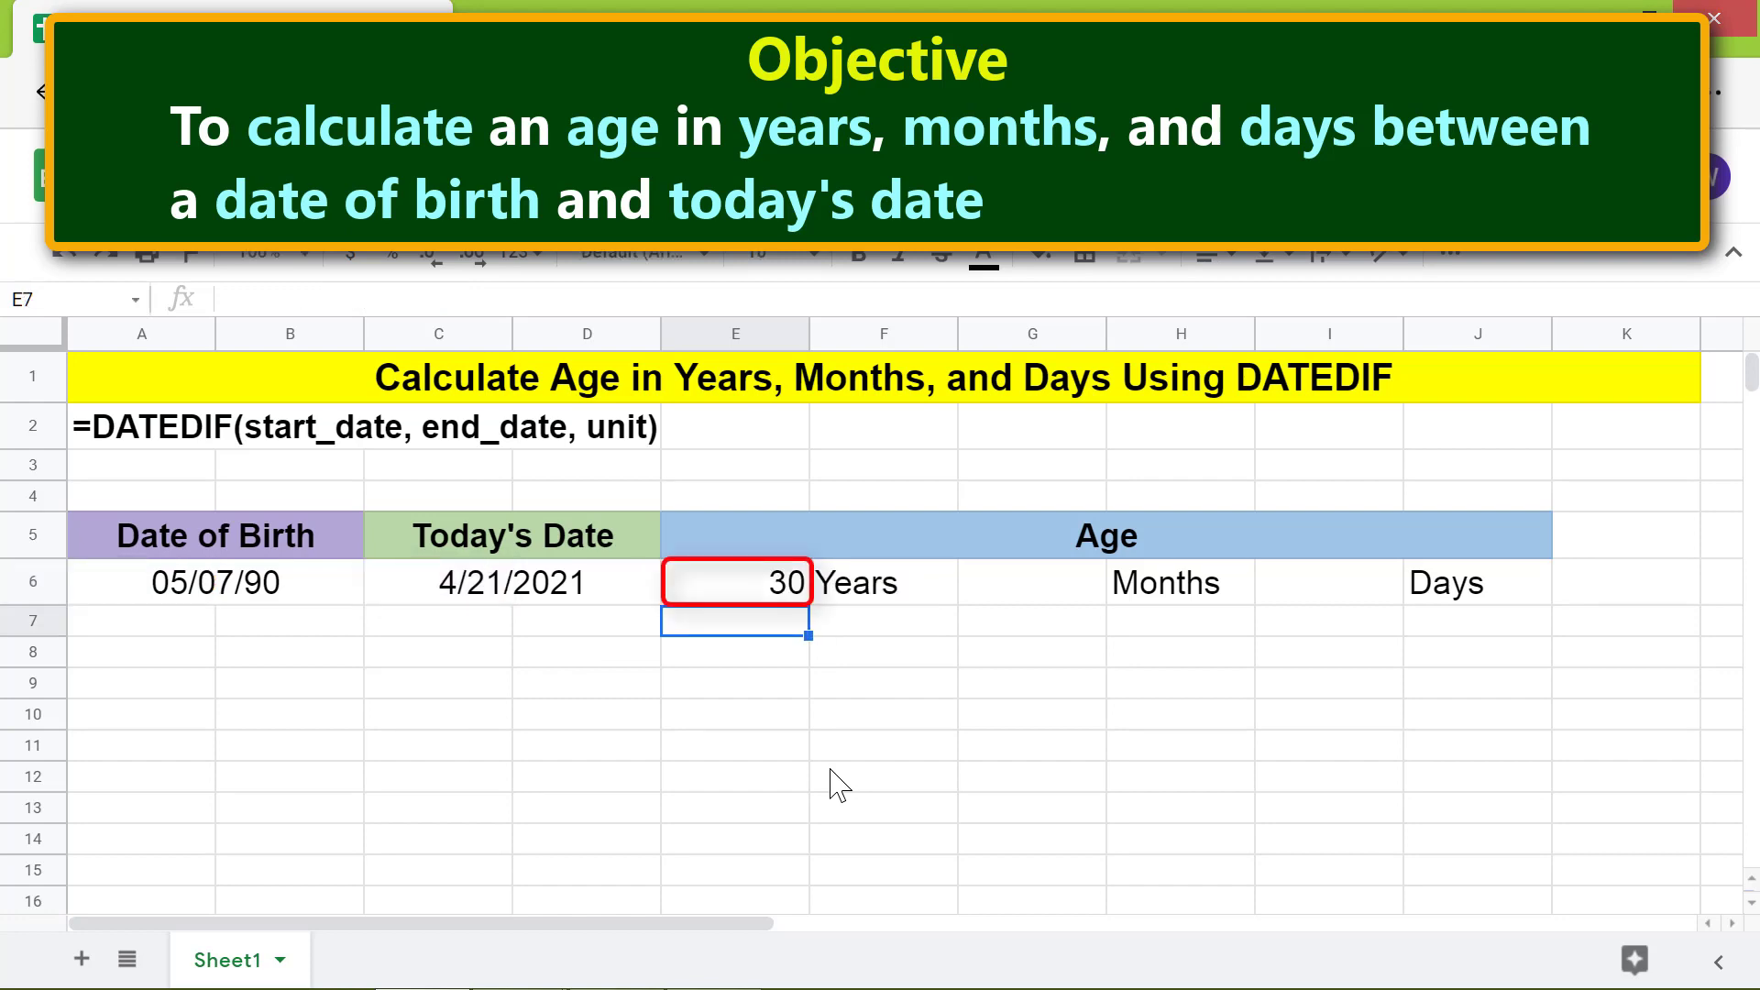
- Copy the E6 years formula into the Months cell G6 and Days cell I6
left_click(761, 596)
key("ctrl+c")
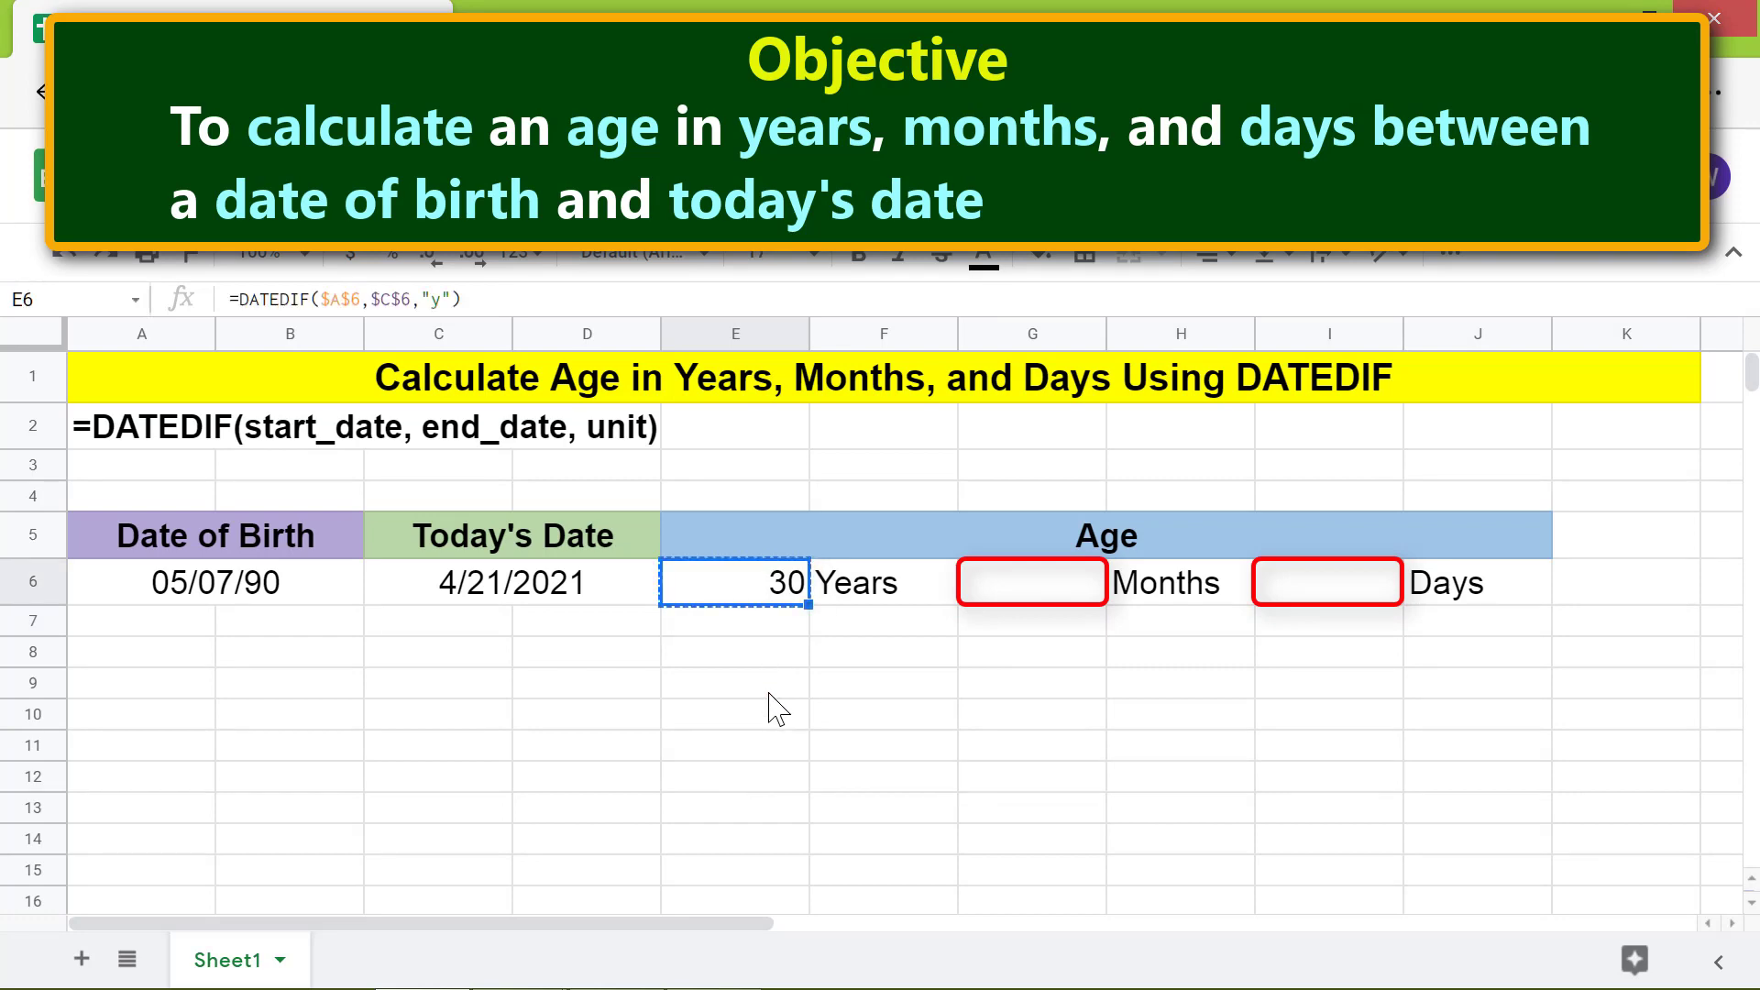
left_click(1022, 591)
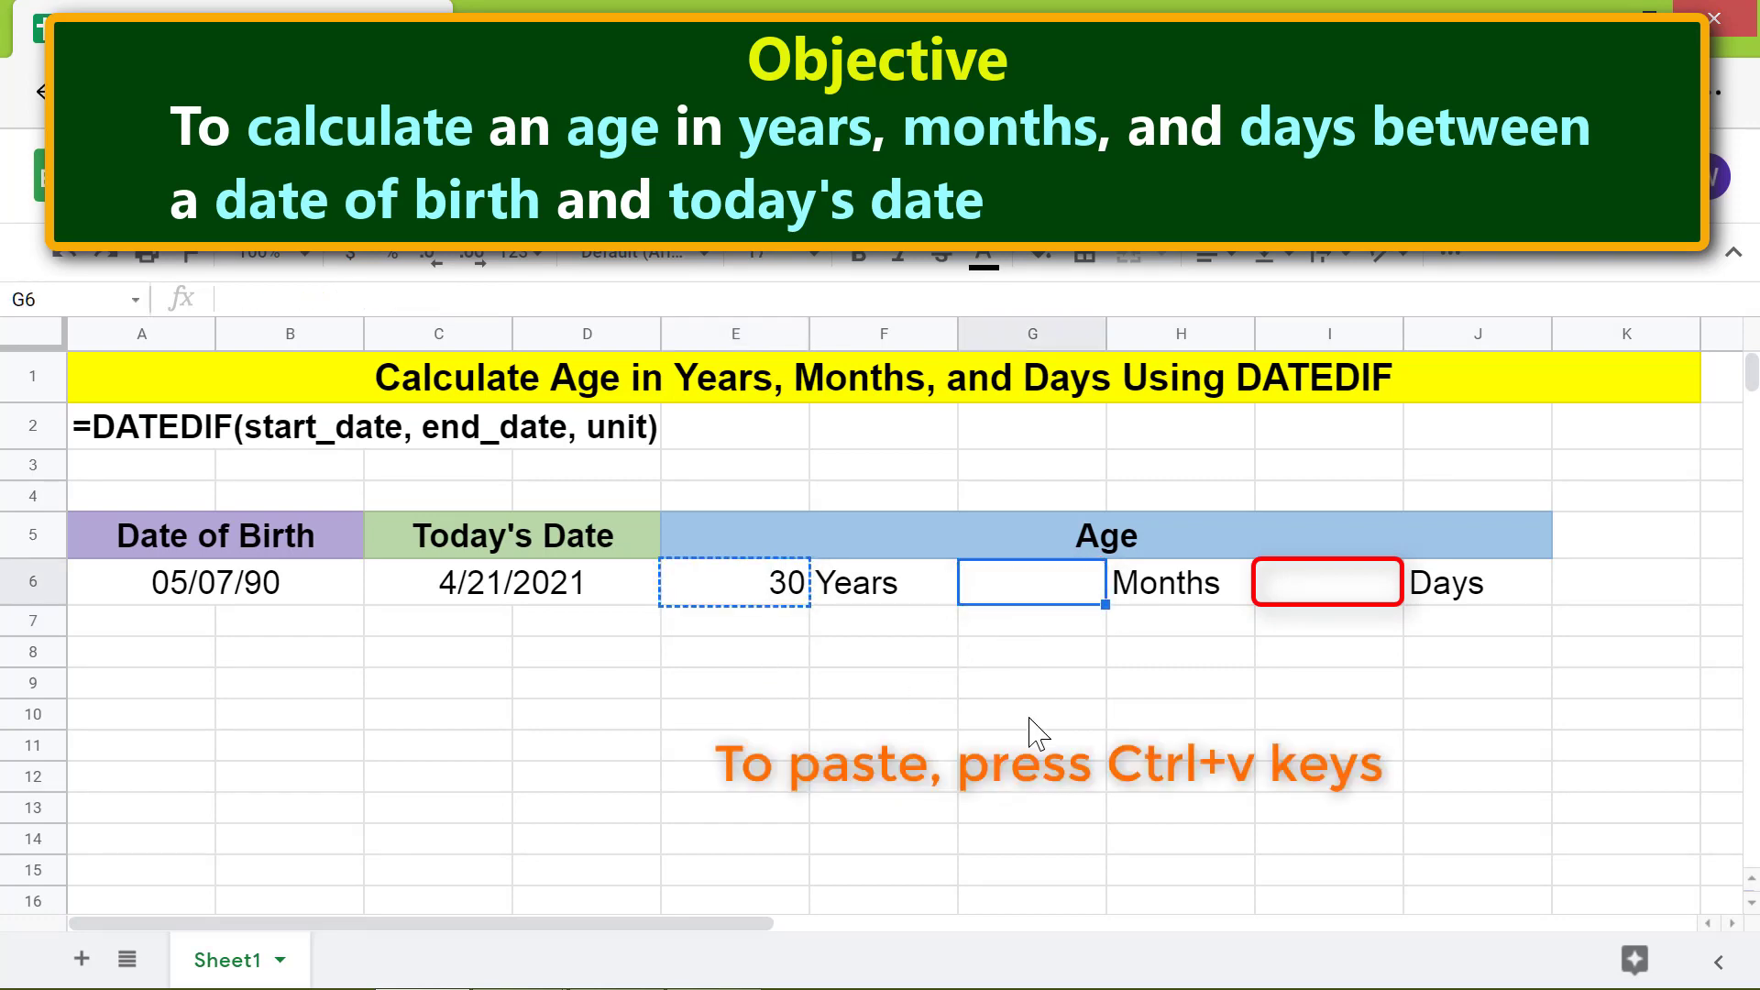
key("ctrl+v")
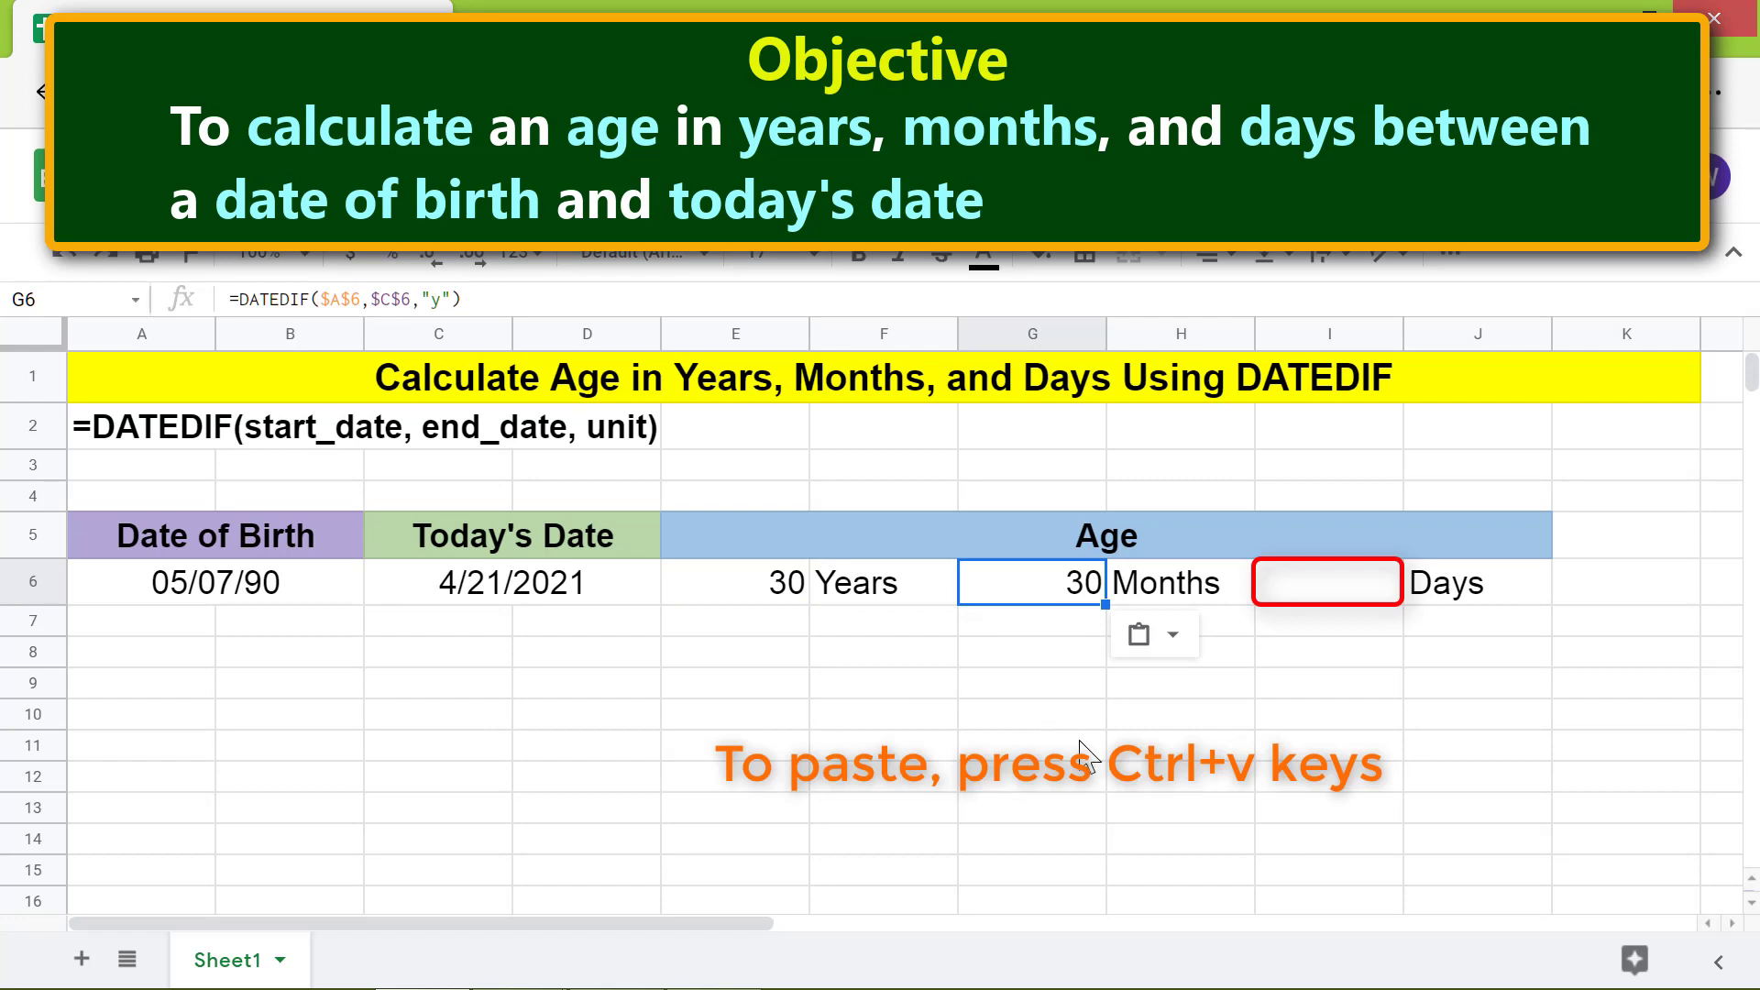
left_click(1327, 586)
key("ctrl+v")
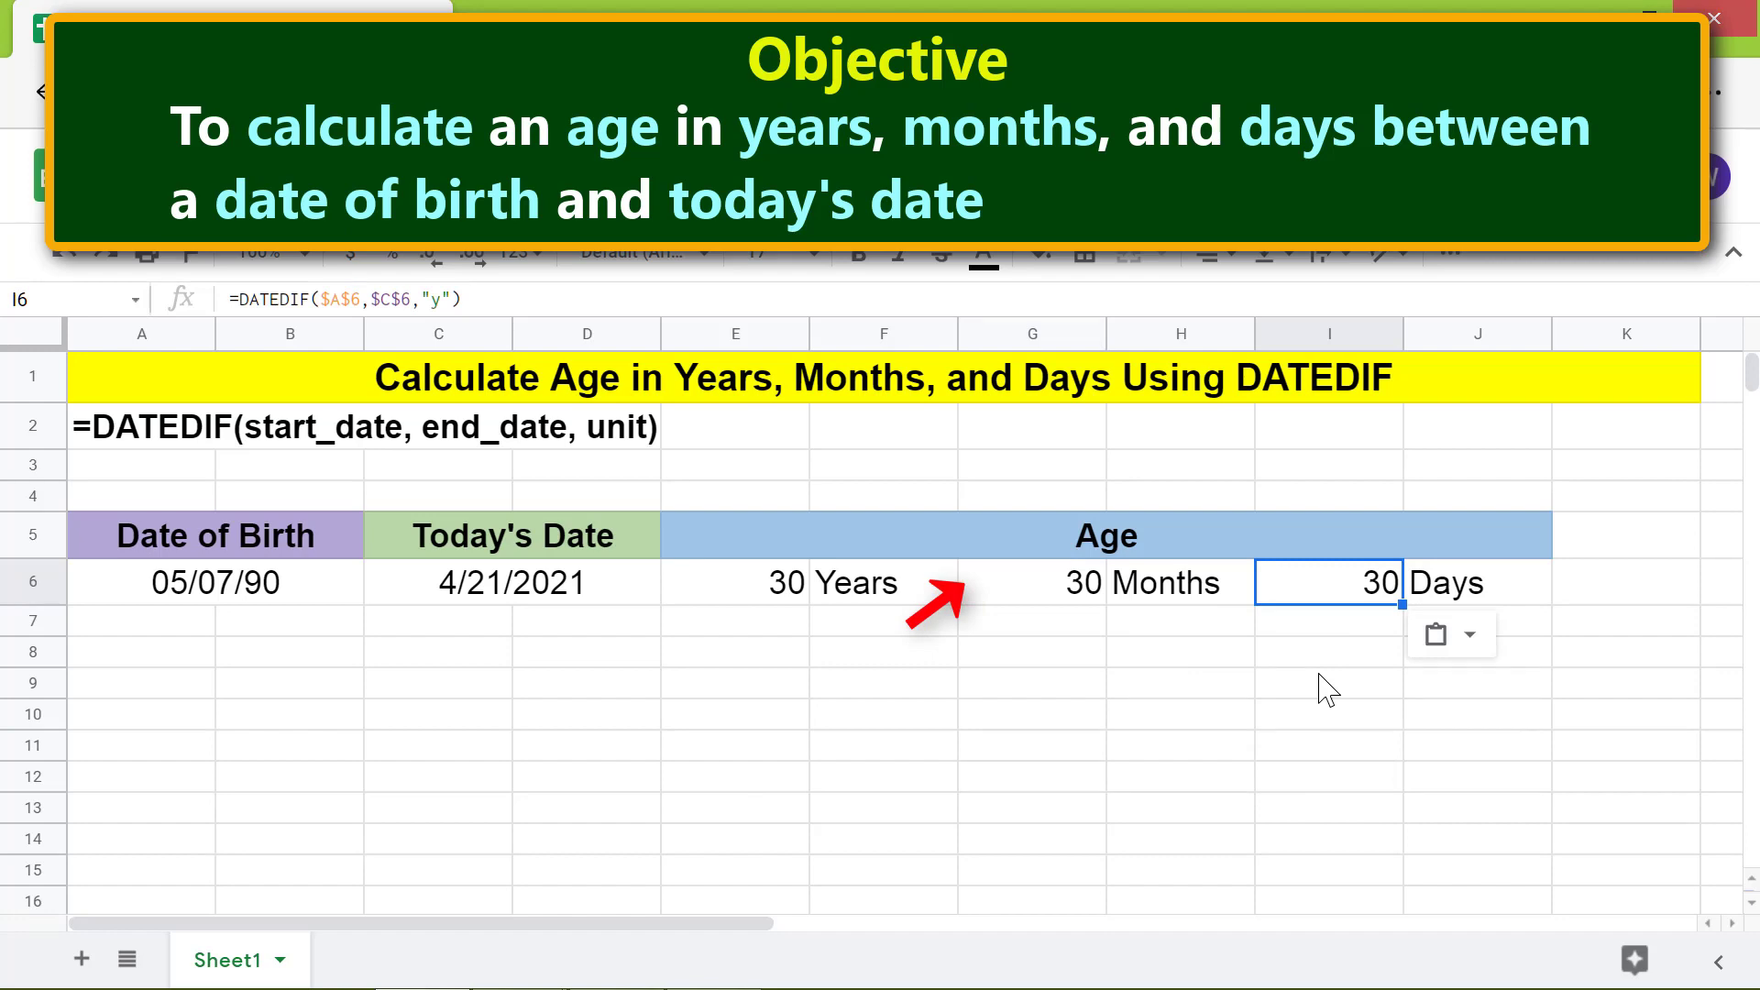
left_click(1056, 586)
key("F2")
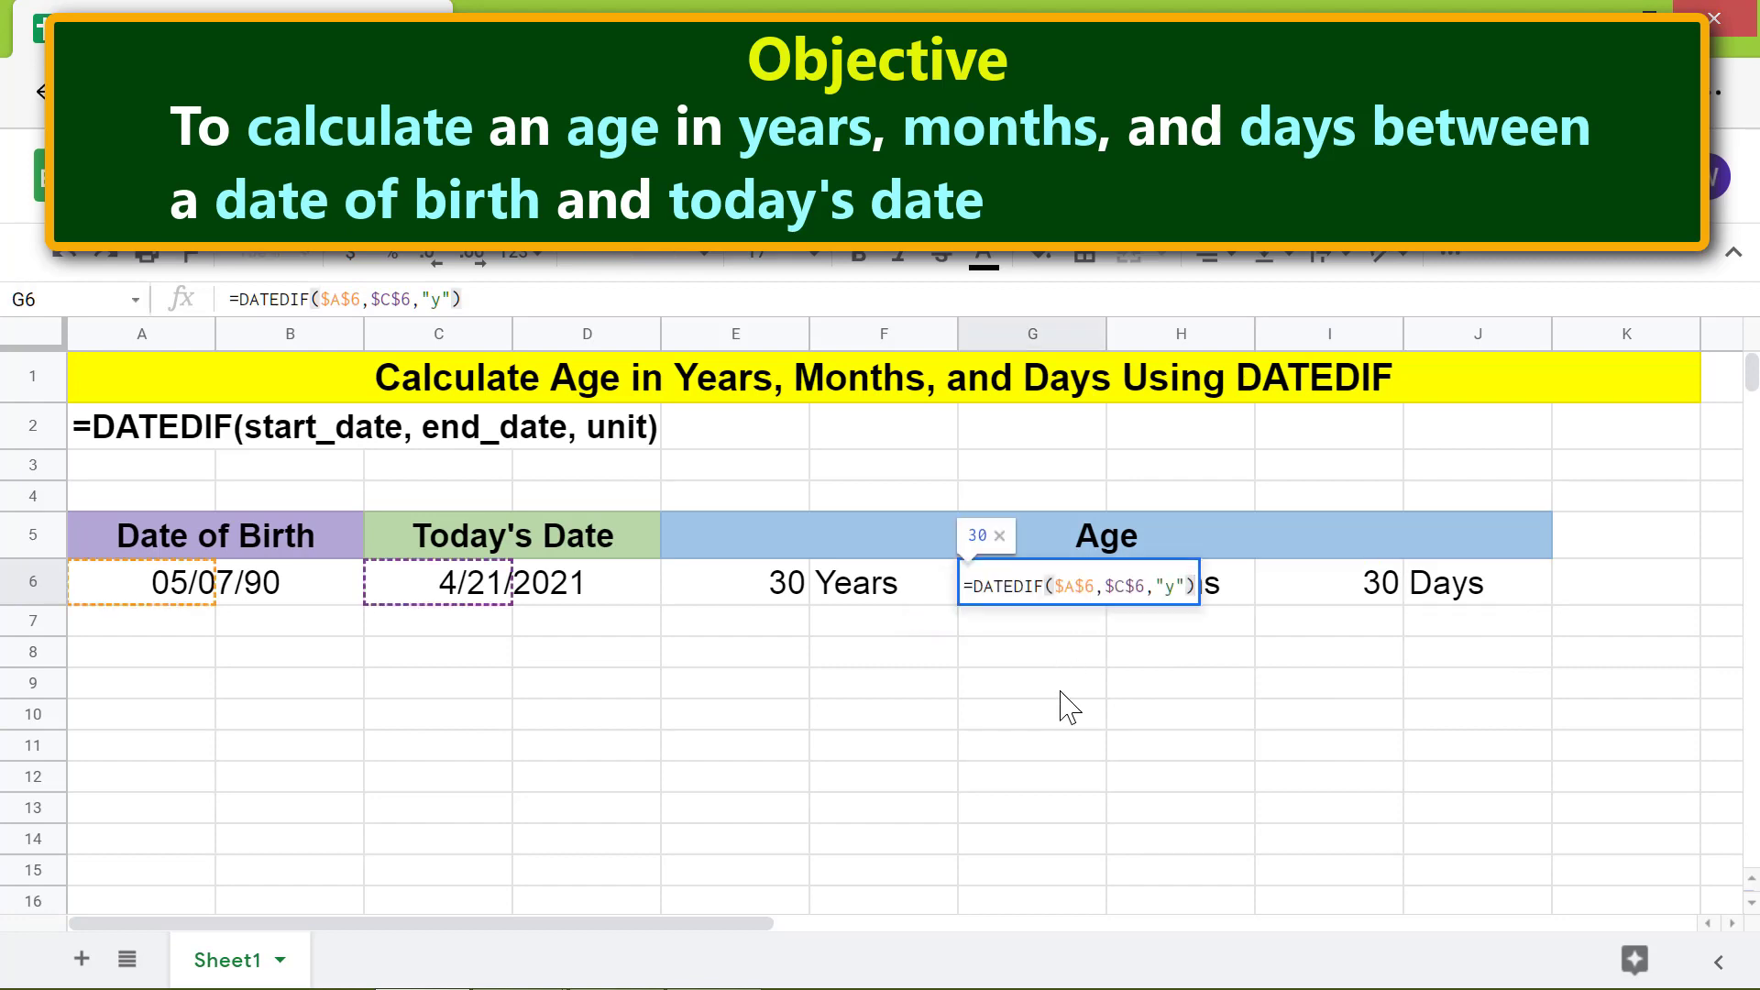
- Change the G6 DATEDIF unit from "y" to "ym" so it shows 11 months
left_click(1178, 588)
type("m")
key("Return")
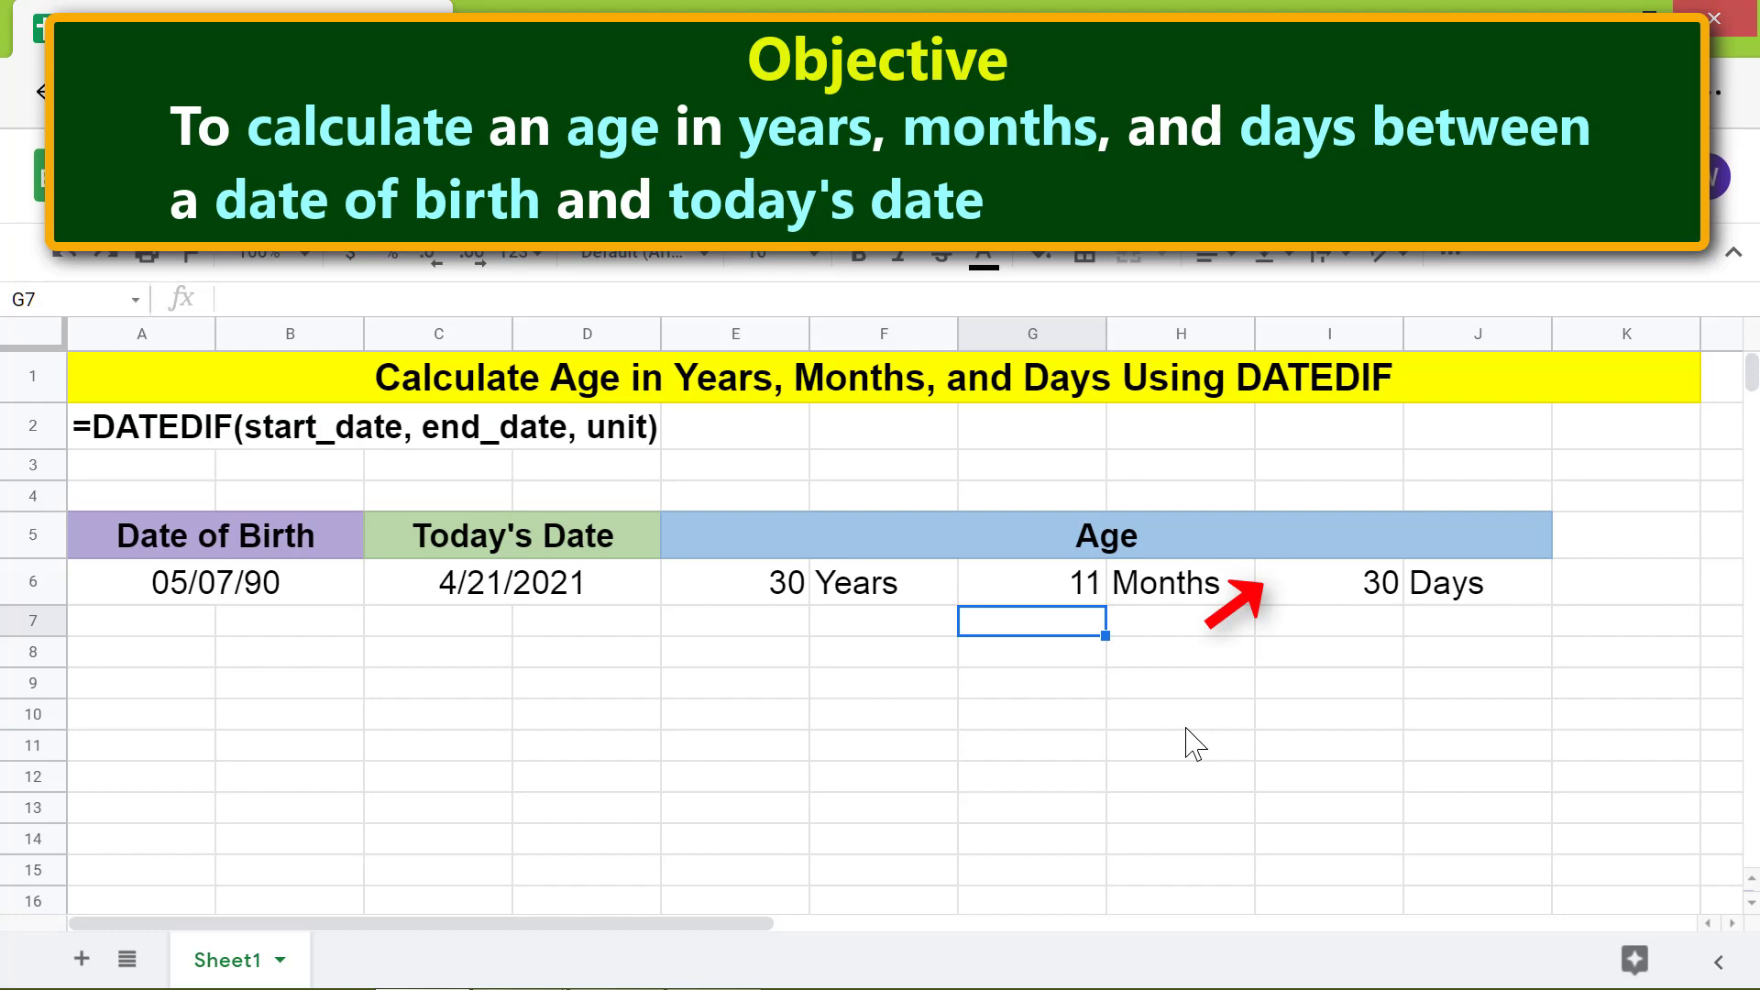
- Replace the I6 DATEDIF unit with "md" so it shows 14 days
left_click(1316, 596)
key("F2")
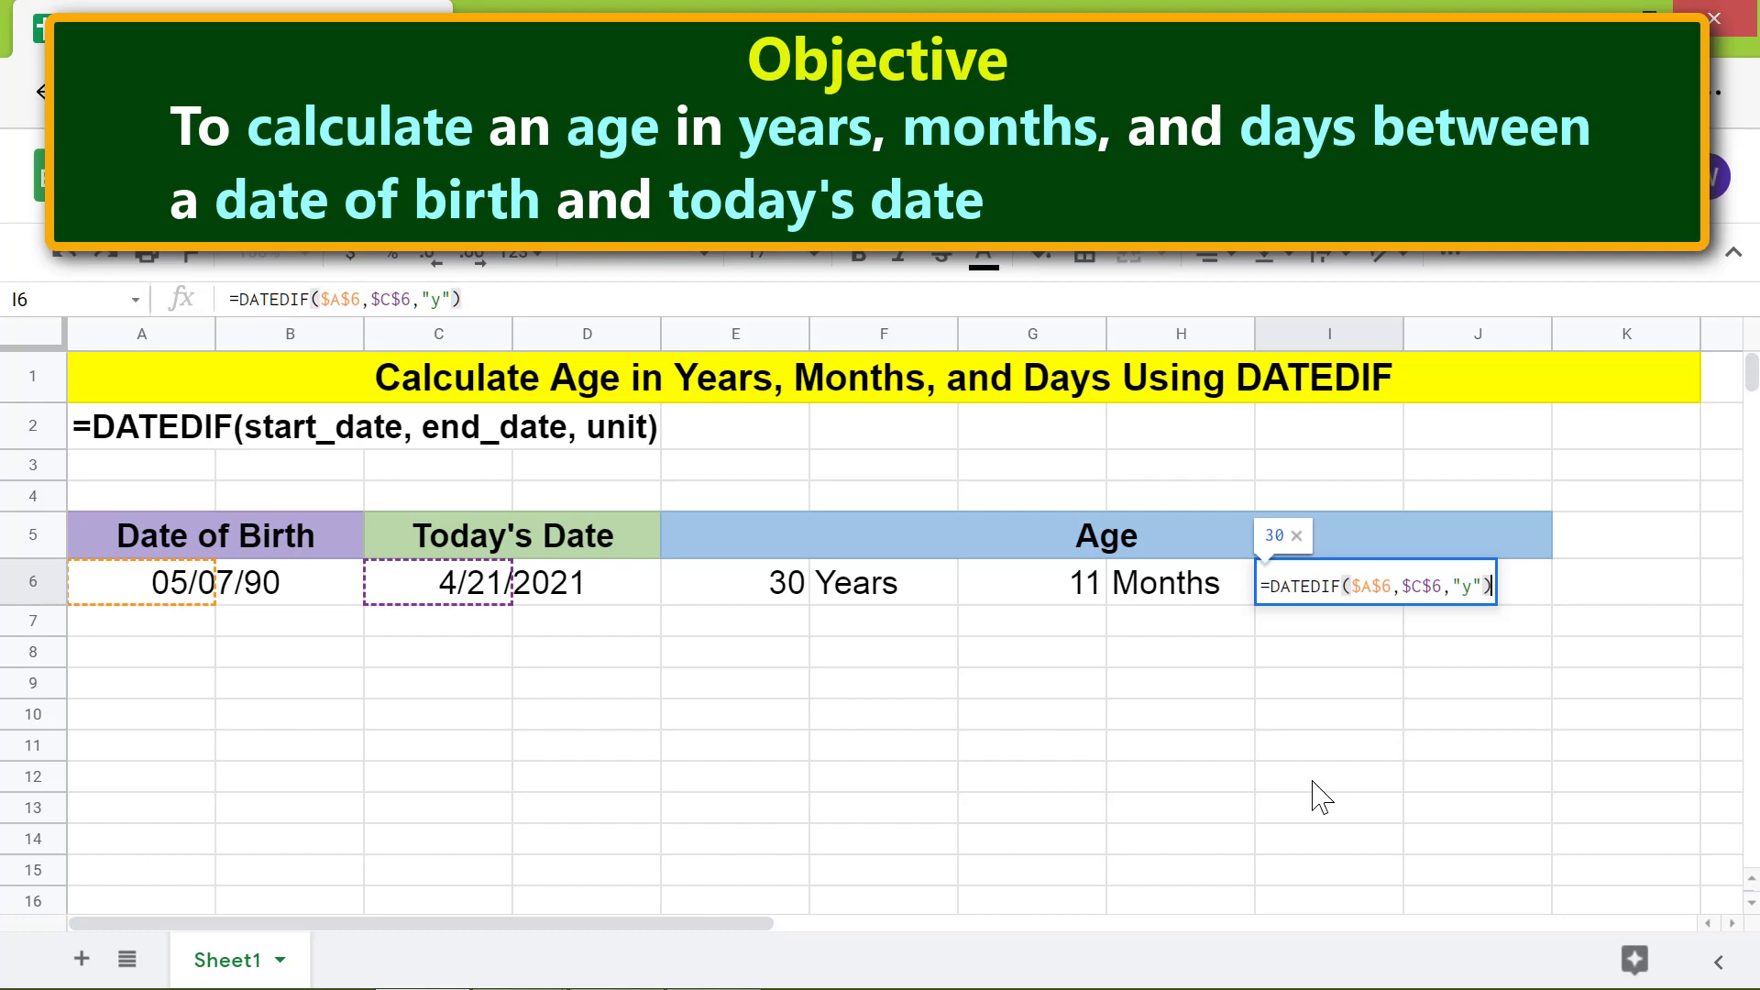
key("shift+Right")
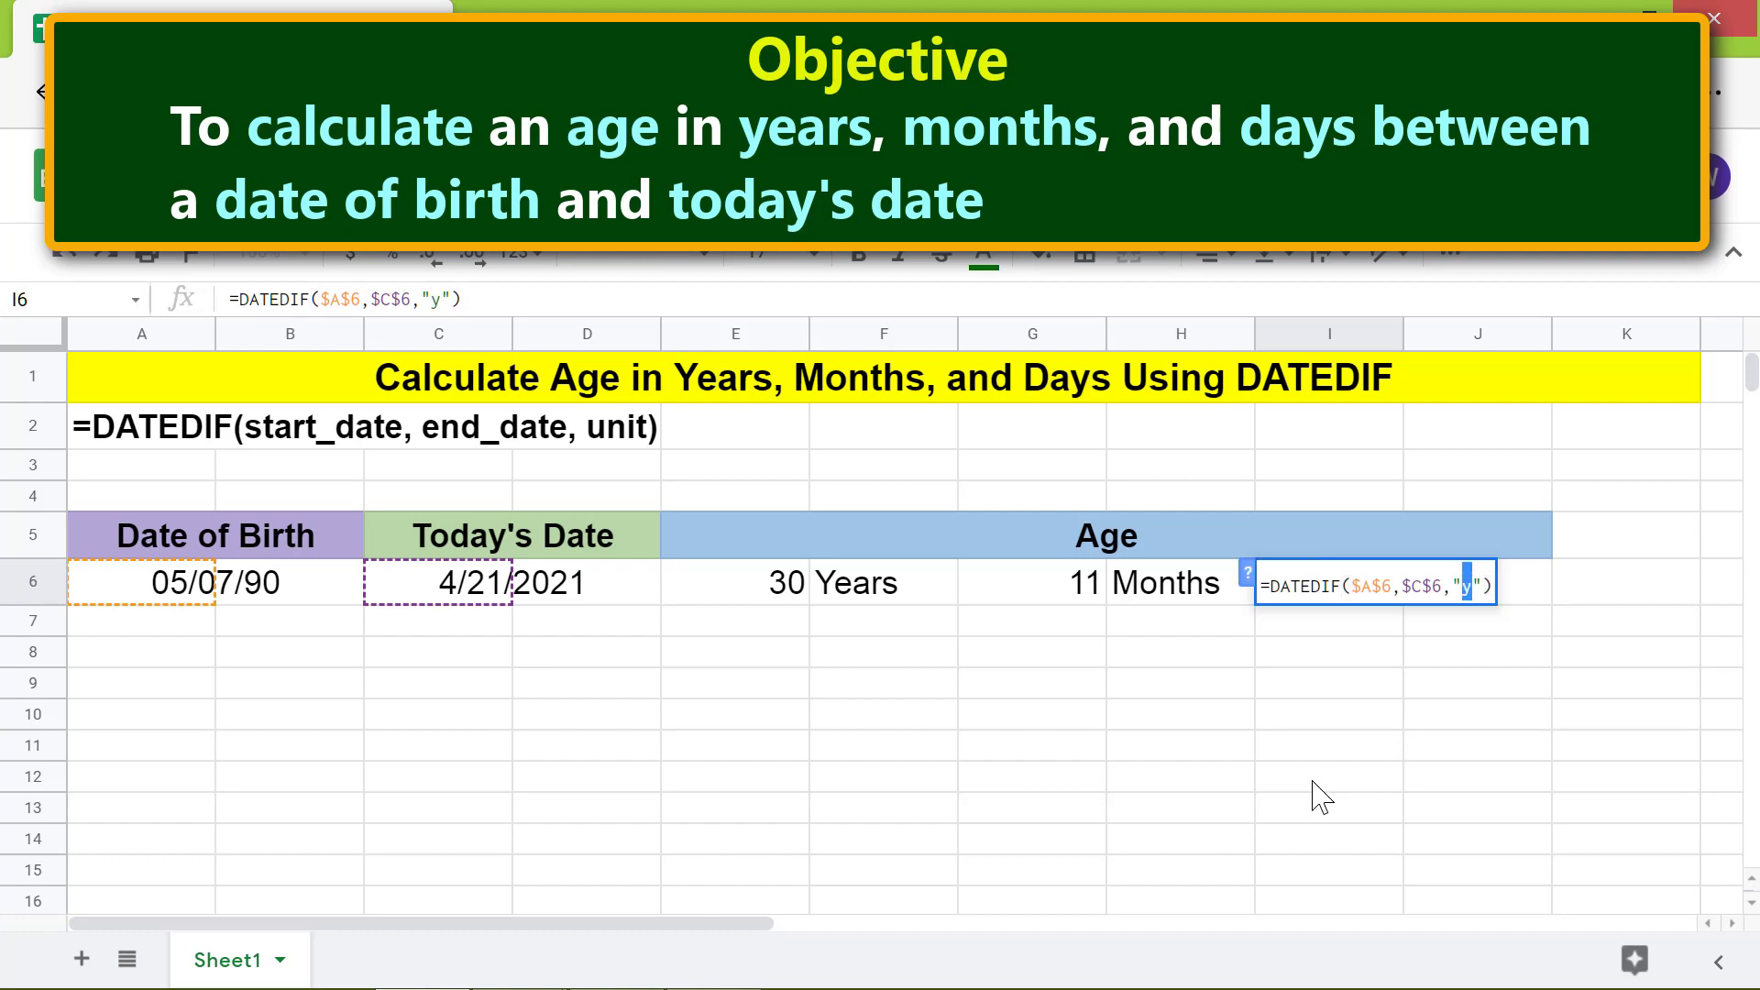
type("md")
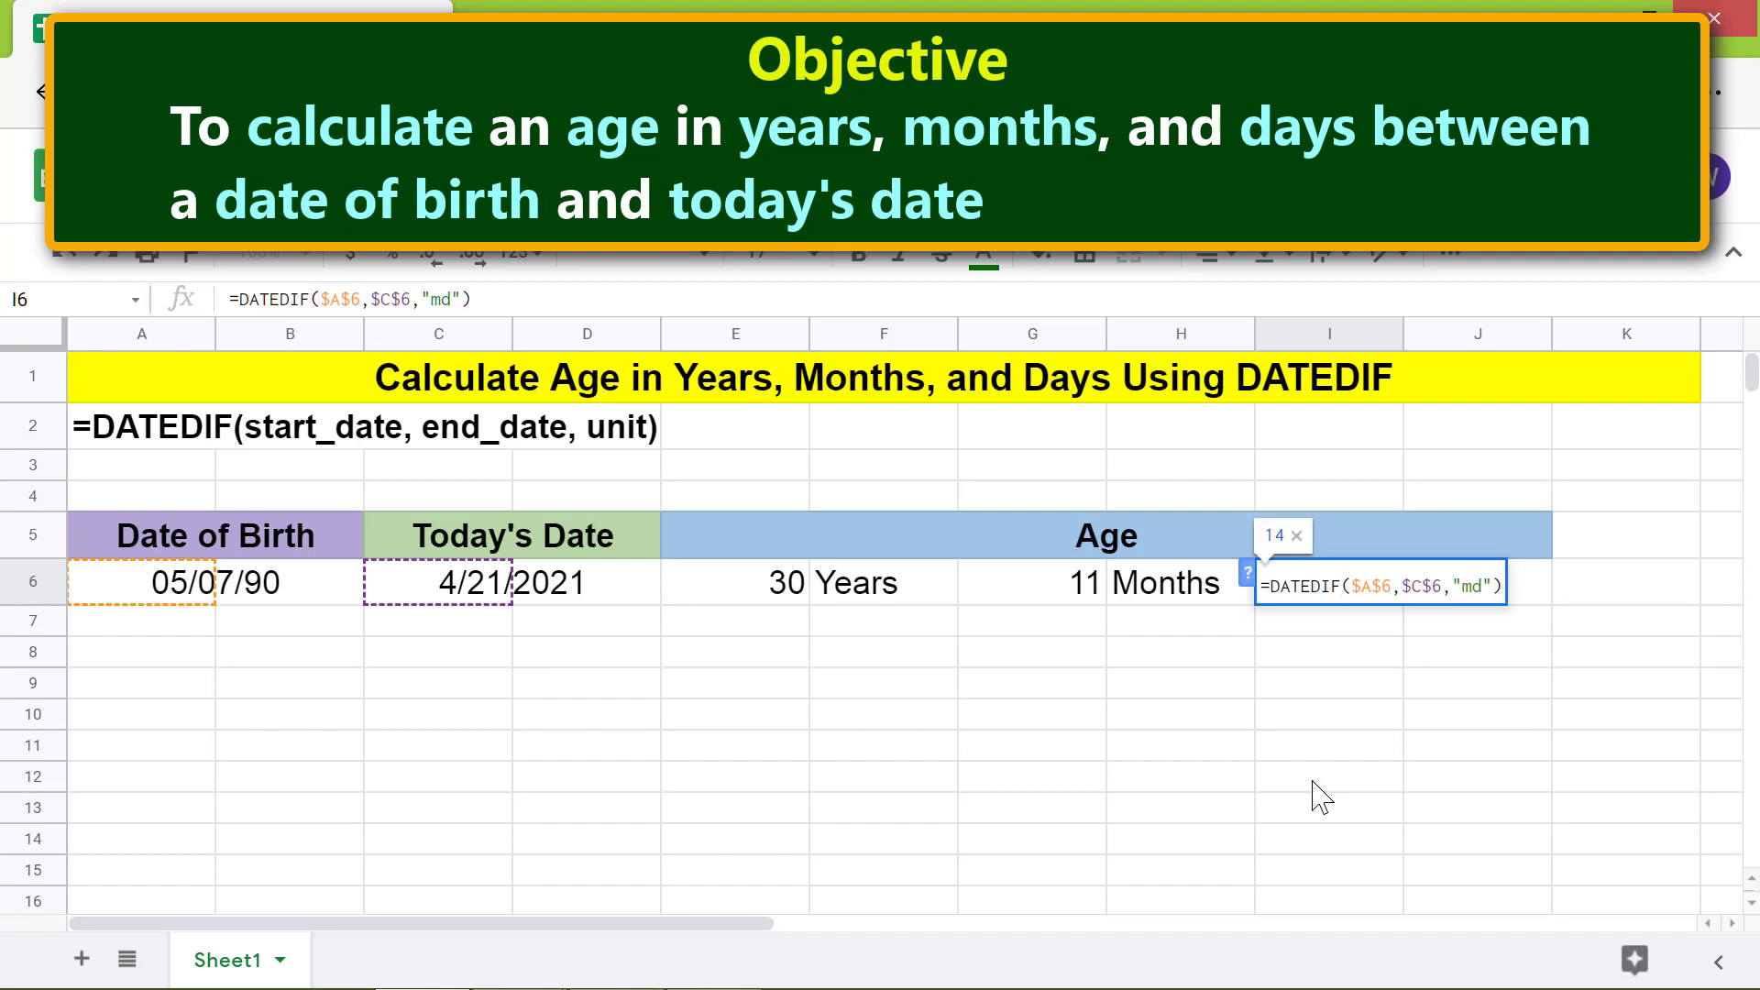
key("Return")
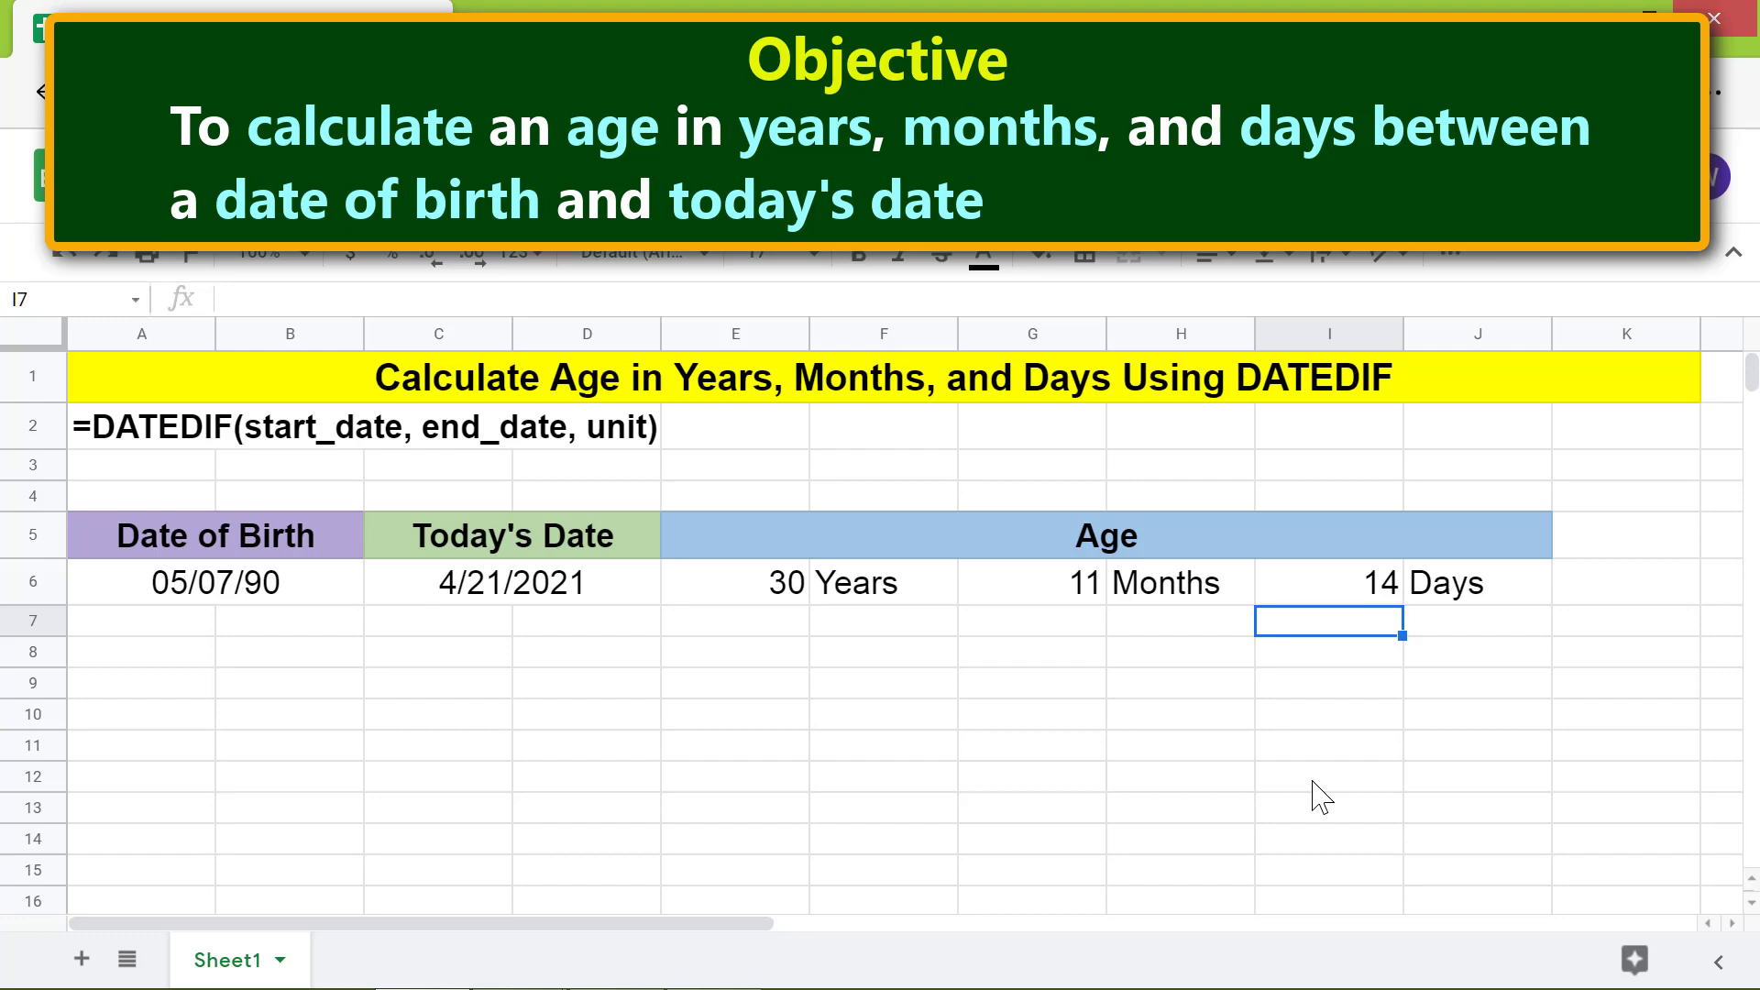